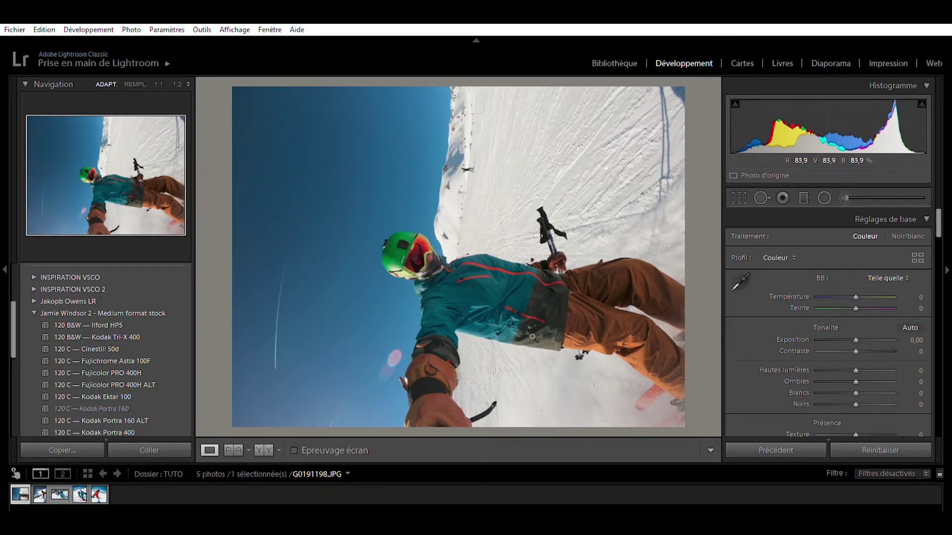
Step: Browse the filmstrip between the XGamesSlash skier, cover.jpg and red-jacket skier photos
{"action": "left_click", "coordinate": [40, 492]}
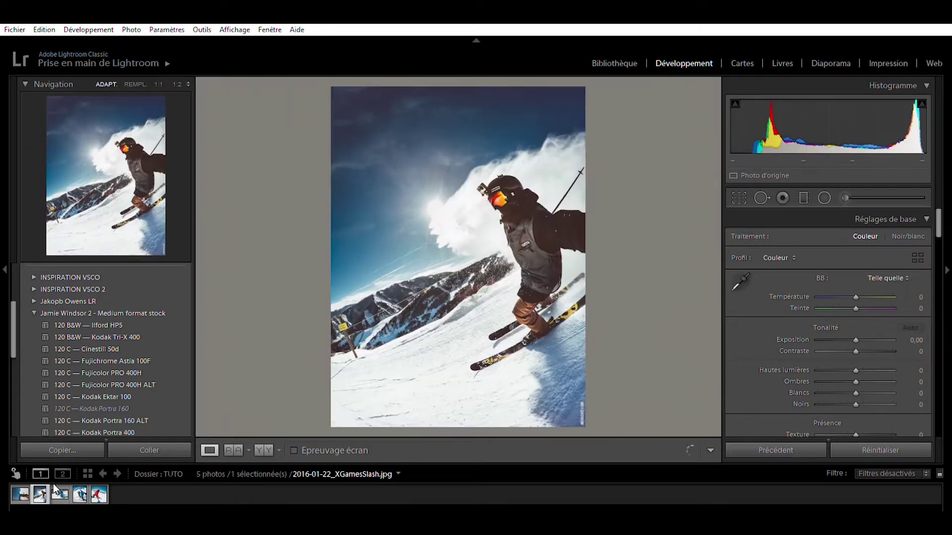
{"action": "left_click", "coordinate": [60, 494]}
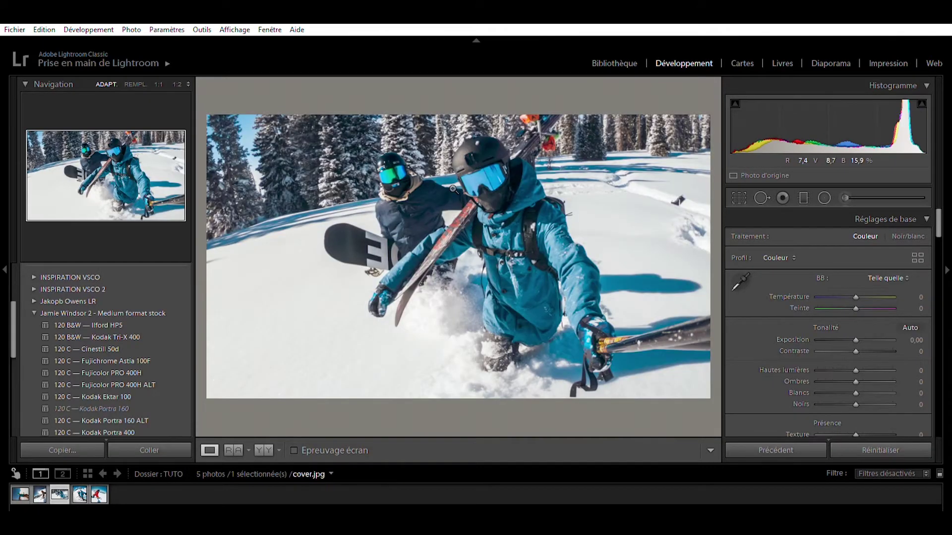
{"action": "left_click", "coordinate": [79, 494]}
{"action": "left_click", "coordinate": [40, 494]}
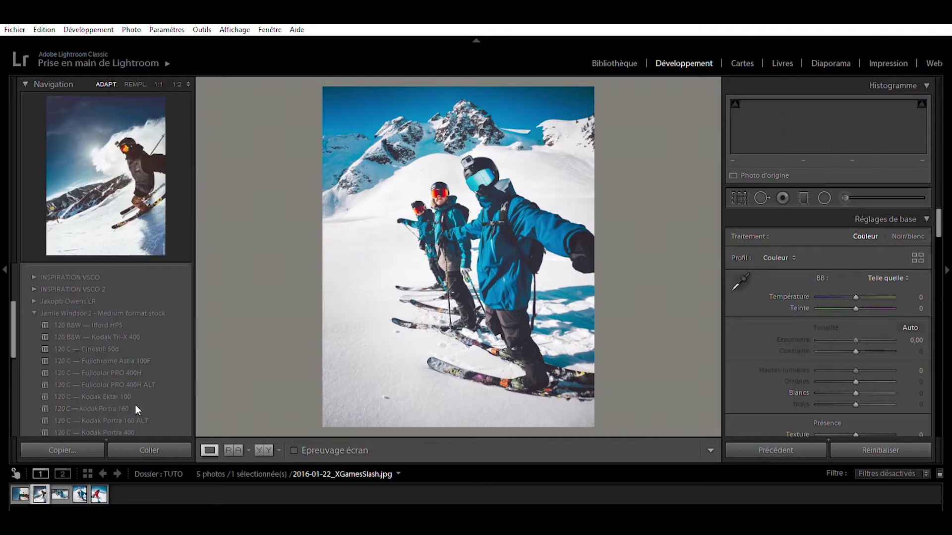
{"action": "left_click", "coordinate": [59, 495]}
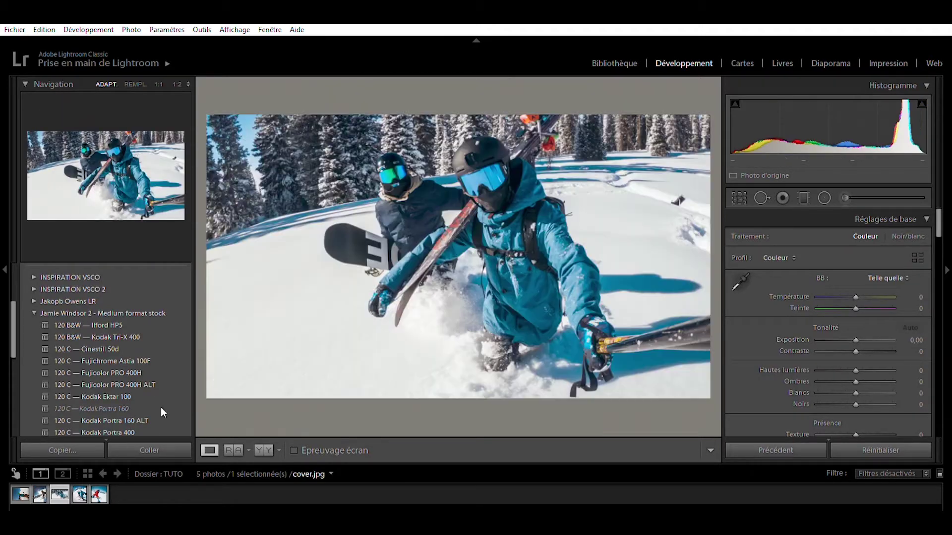
{"action": "left_click", "coordinate": [84, 494]}
{"action": "left_click", "coordinate": [99, 494]}
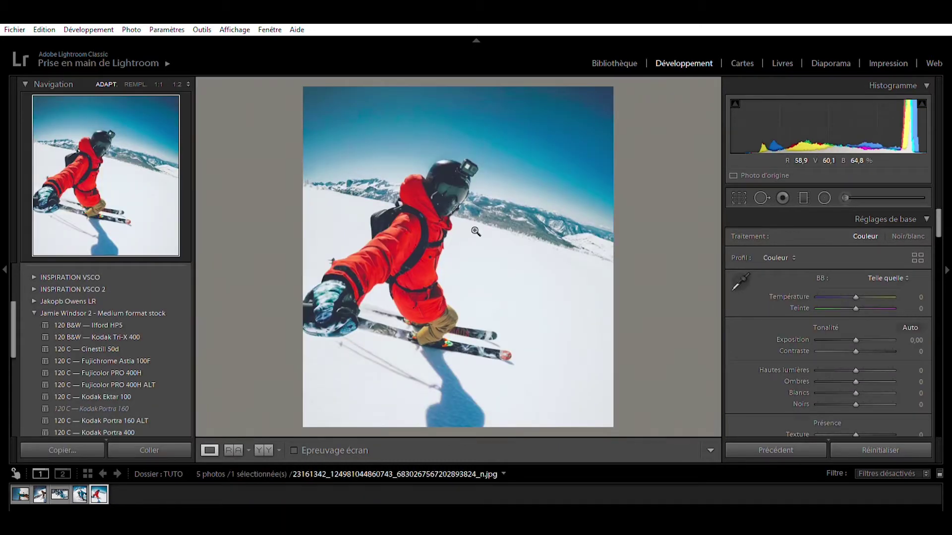
{"action": "left_click", "coordinate": [40, 494]}
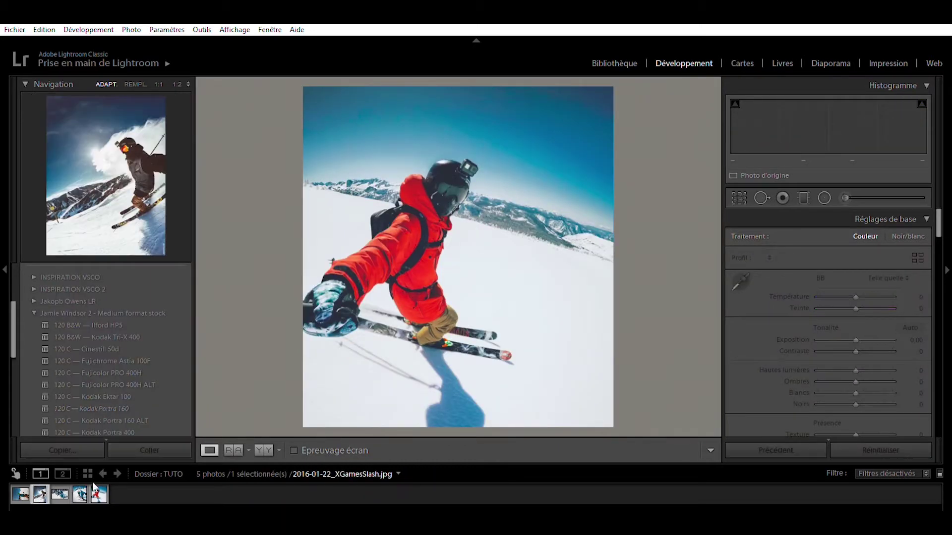
{"action": "left_click", "coordinate": [96, 493]}
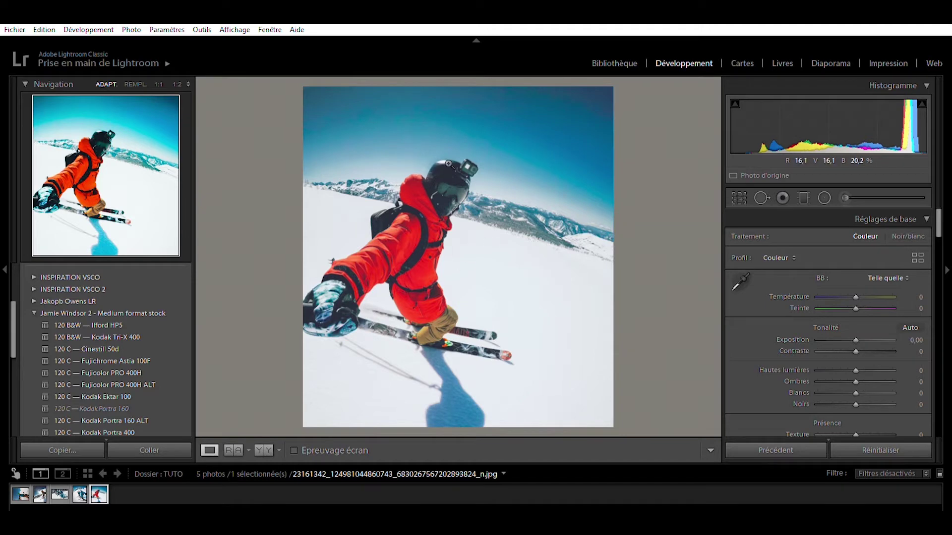
Step: Open selfie G0191198.JPG, rotate it clockwise upright with Ctrl+], and turn on Reference View
{"action": "left_click", "coordinate": [20, 494]}
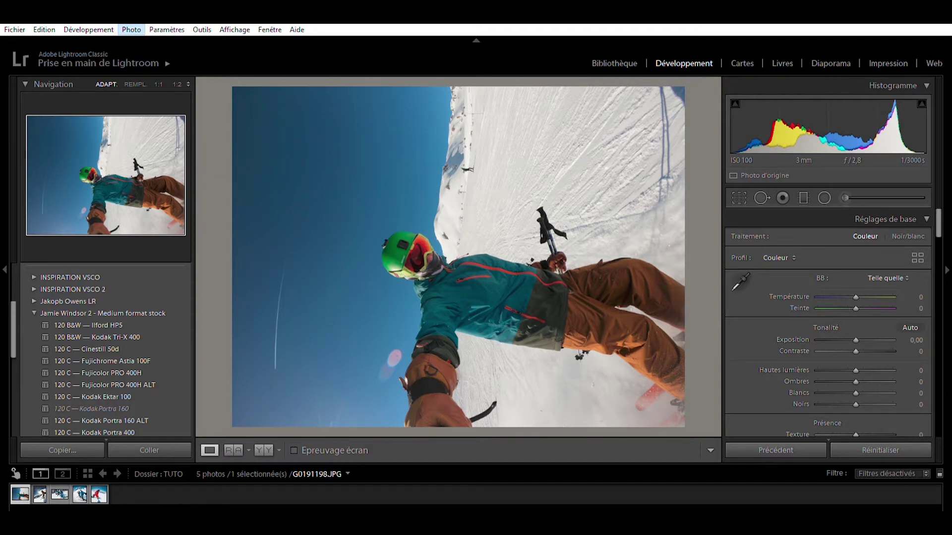
{"action": "key", "text": "ctrl+]"}
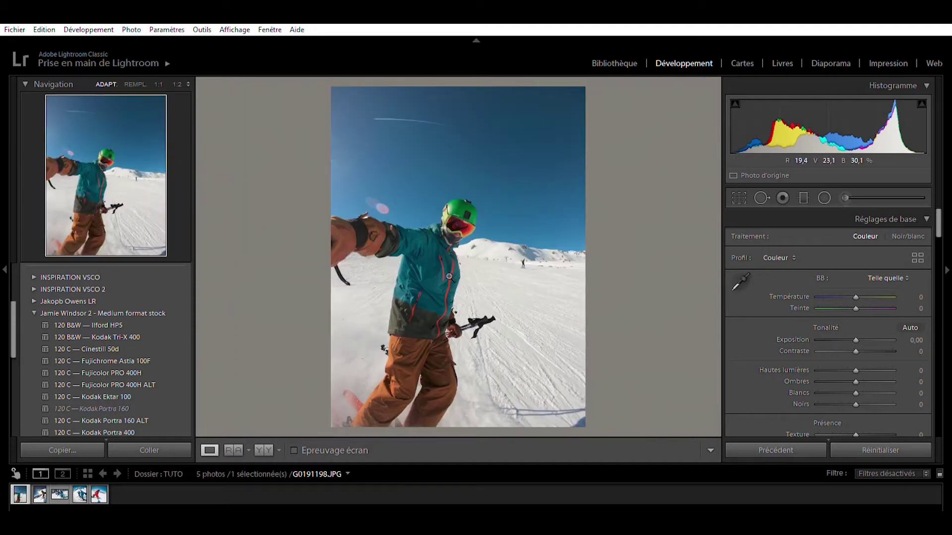
{"action": "left_click", "coordinate": [59, 494]}
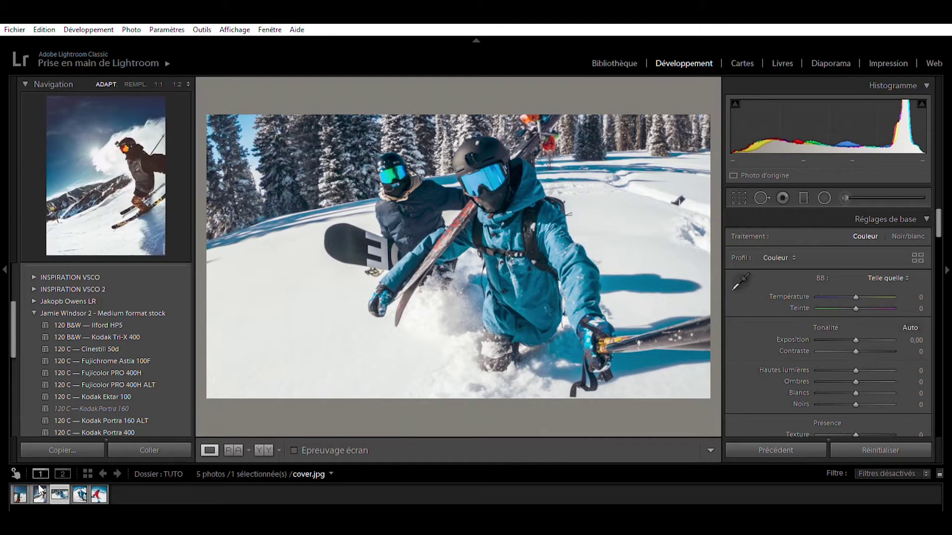
{"action": "left_click", "coordinate": [39, 494]}
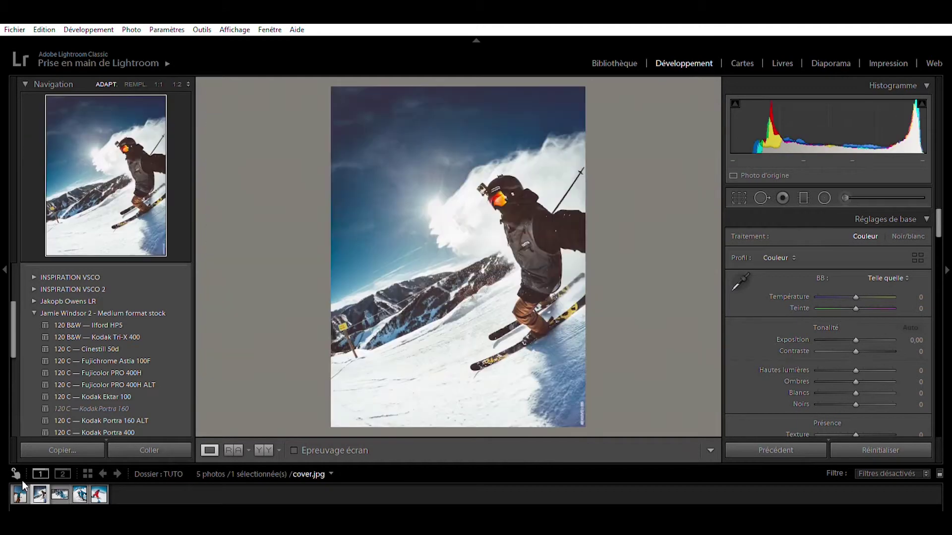
{"action": "left_click", "coordinate": [20, 494]}
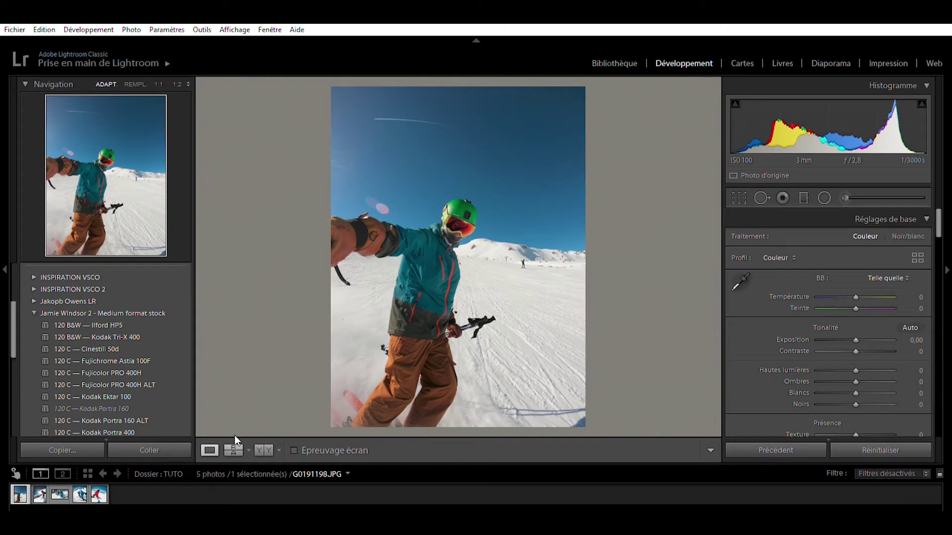
{"action": "left_click", "coordinate": [236, 441]}
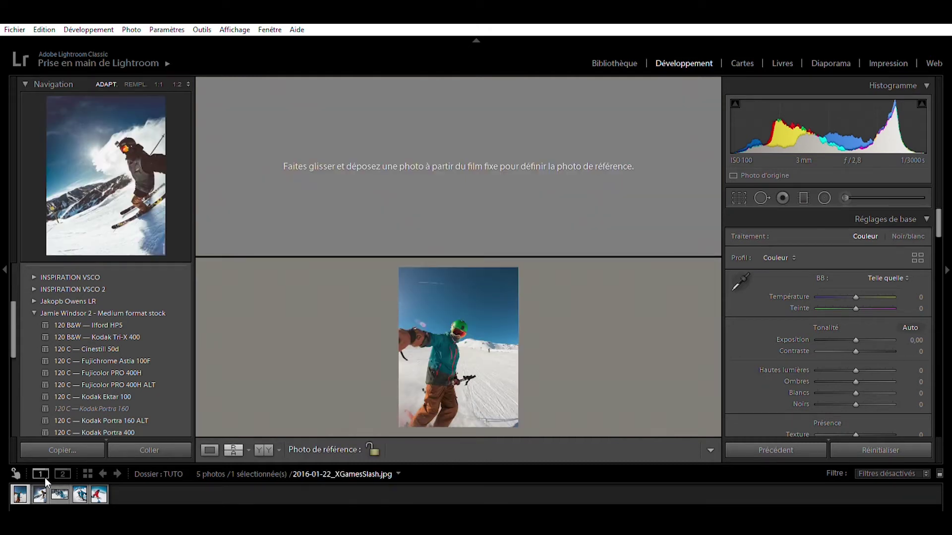
Step: Make the XGamesSlash photo the side-by-side reference and inspect its helmet and skis up close
{"action": "left_click_drag", "start_coordinate": [41, 494], "coordinate": [426, 224]}
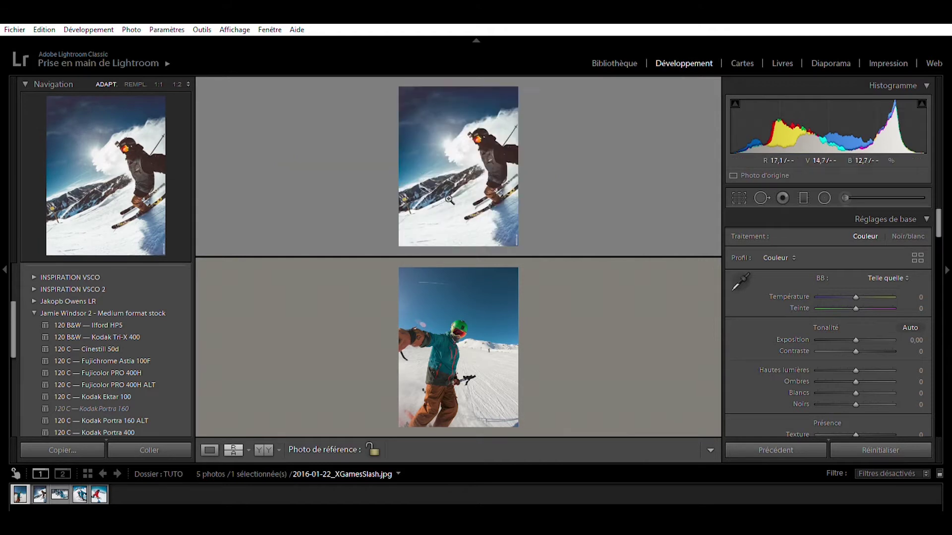
{"action": "left_click", "coordinate": [244, 448]}
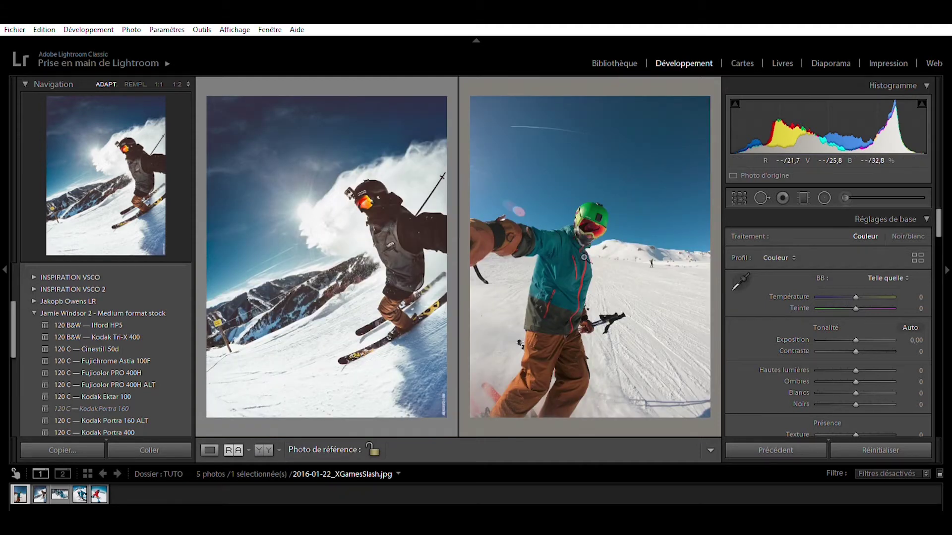
{"action": "scroll", "coordinate": [798, 268], "scroll_direction": "down", "scroll_amount": 5}
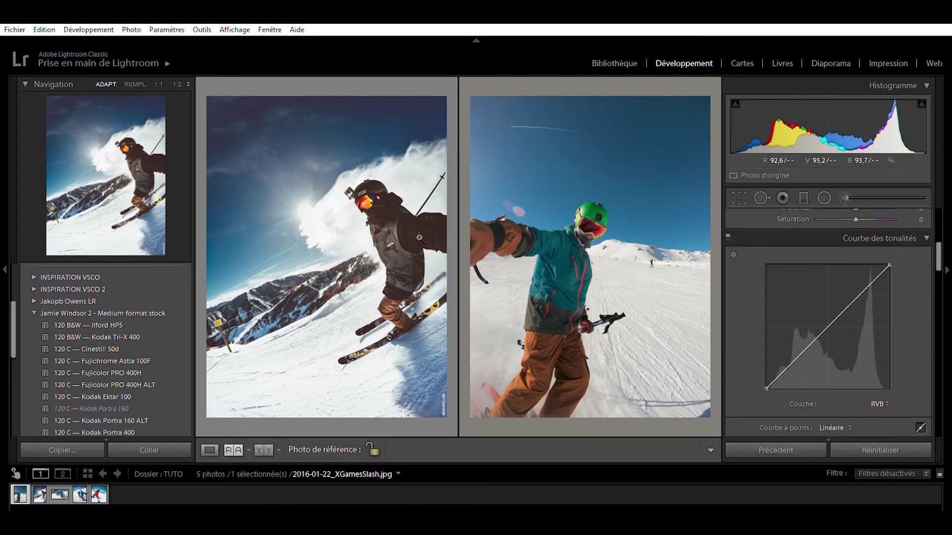
{"action": "left_click", "coordinate": [388, 215]}
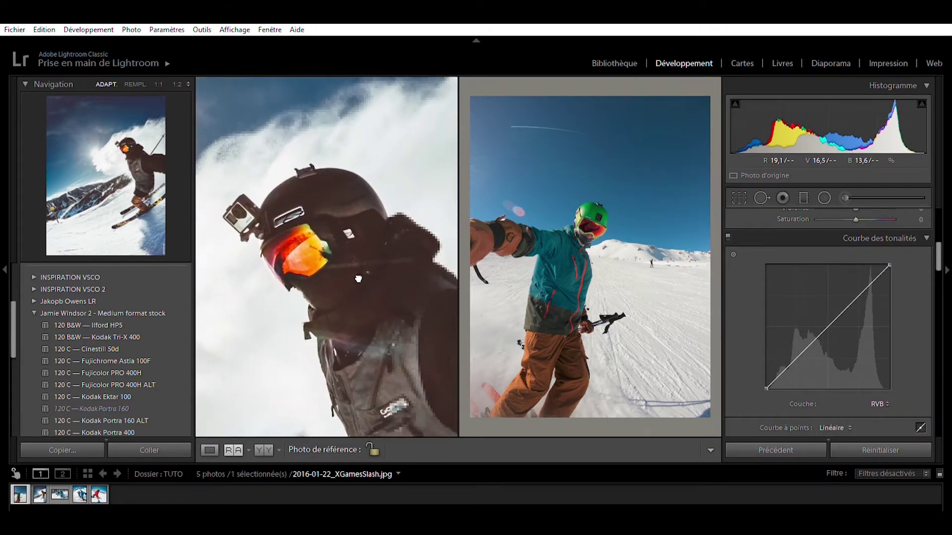
{"action": "mouse_move", "coordinate": [403, 345]}
{"action": "left_mouse_down"}
{"action": "mouse_move", "coordinate": [347, 340]}
{"action": "mouse_move", "coordinate": [380, 233]}
{"action": "left_mouse_up"}
{"action": "left_click", "coordinate": [381, 233]}
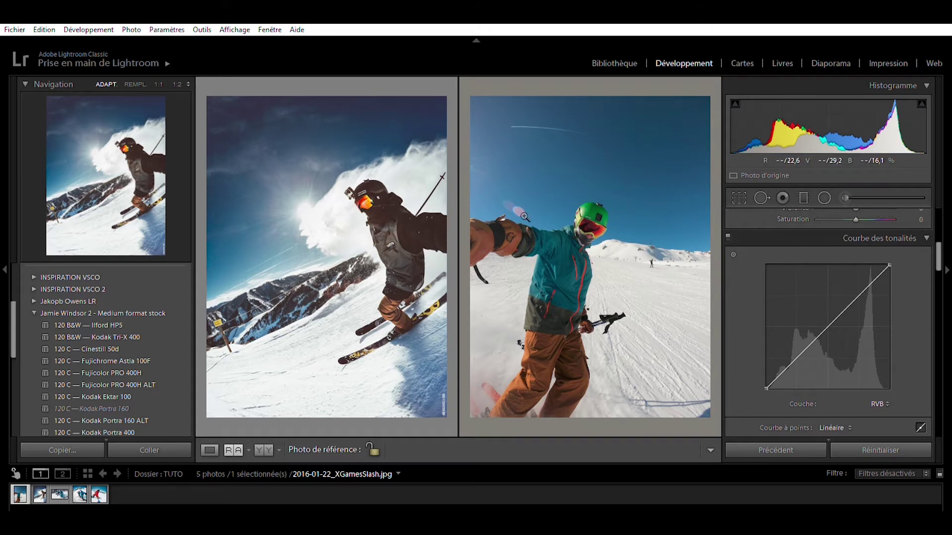
{"action": "scroll", "coordinate": [833, 297], "scroll_direction": "up", "scroll_amount": 5}
{"action": "scroll", "coordinate": [833, 297], "scroll_direction": "up", "scroll_amount": 5}
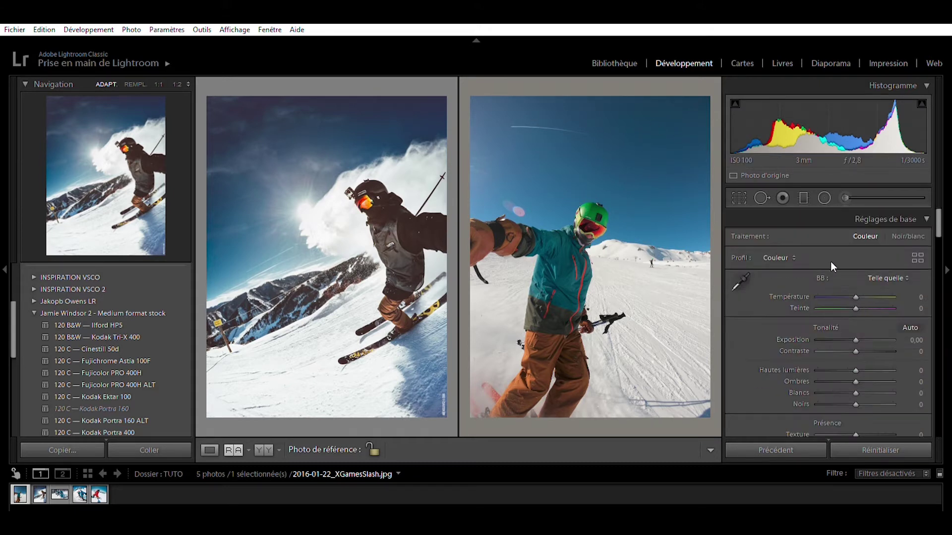
{"action": "mouse_move", "coordinate": [938, 223]}
{"action": "left_mouse_down"}
{"action": "mouse_move", "coordinate": [942, 393]}
{"action": "mouse_move", "coordinate": [943, 253]}
{"action": "left_mouse_up"}
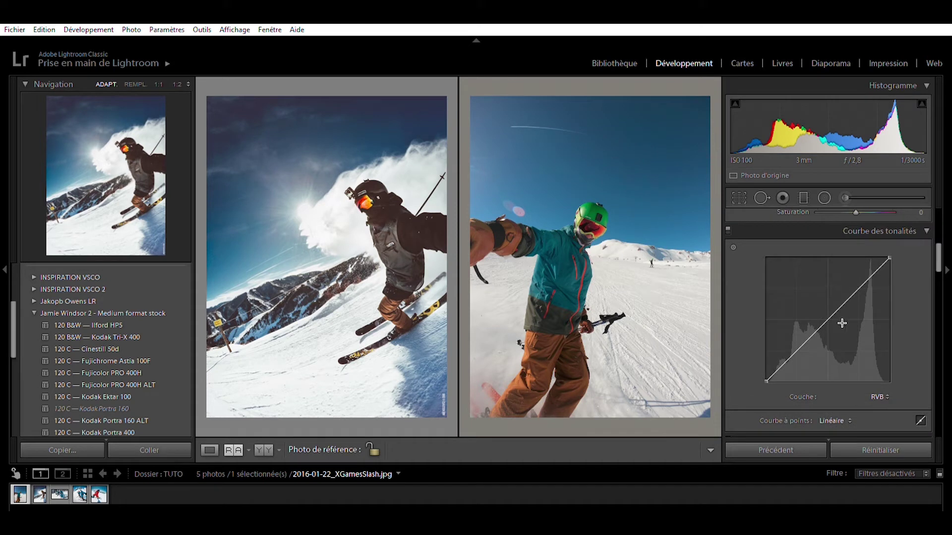
{"action": "scroll", "coordinate": [853, 327], "scroll_direction": "up", "scroll_amount": 2}
{"action": "scroll", "coordinate": [855, 329], "scroll_direction": "up", "scroll_amount": 2}
{"action": "scroll", "coordinate": [857, 332], "scroll_direction": "up", "scroll_amount": 1}
{"action": "scroll", "coordinate": [858, 334], "scroll_direction": "up", "scroll_amount": 1}
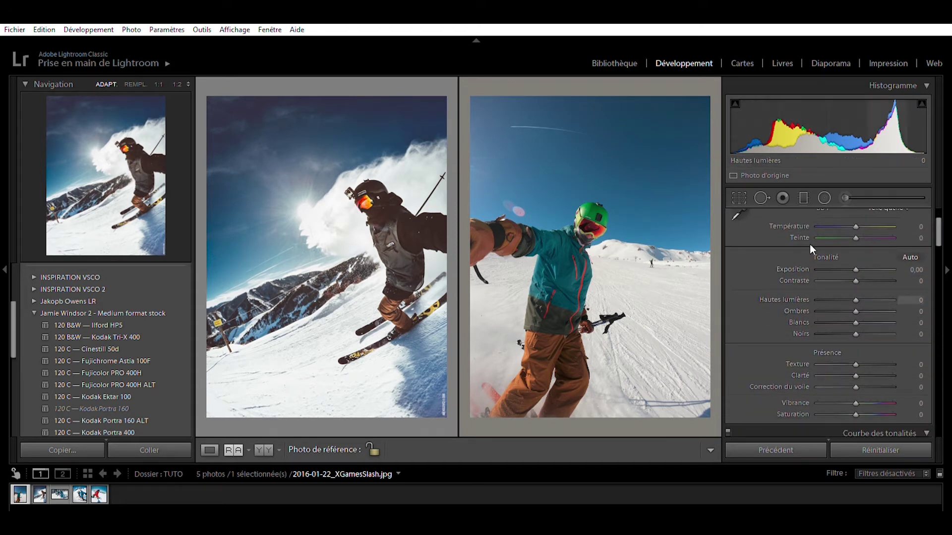
{"action": "left_click_drag", "start_coordinate": [937, 220], "coordinate": [947, 296]}
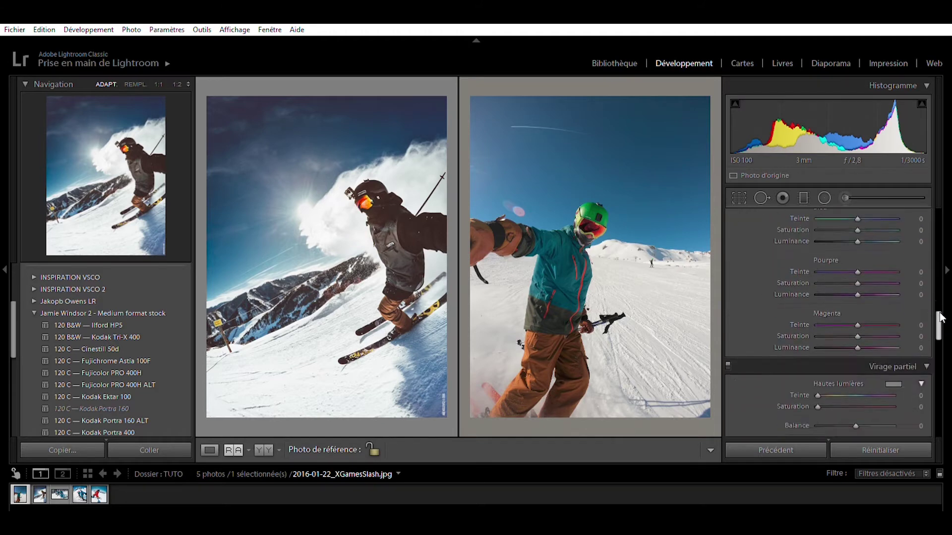
{"action": "scroll", "coordinate": [885, 323], "scroll_direction": "up", "scroll_amount": 2}
{"action": "scroll", "coordinate": [885, 324], "scroll_direction": "up", "scroll_amount": 1}
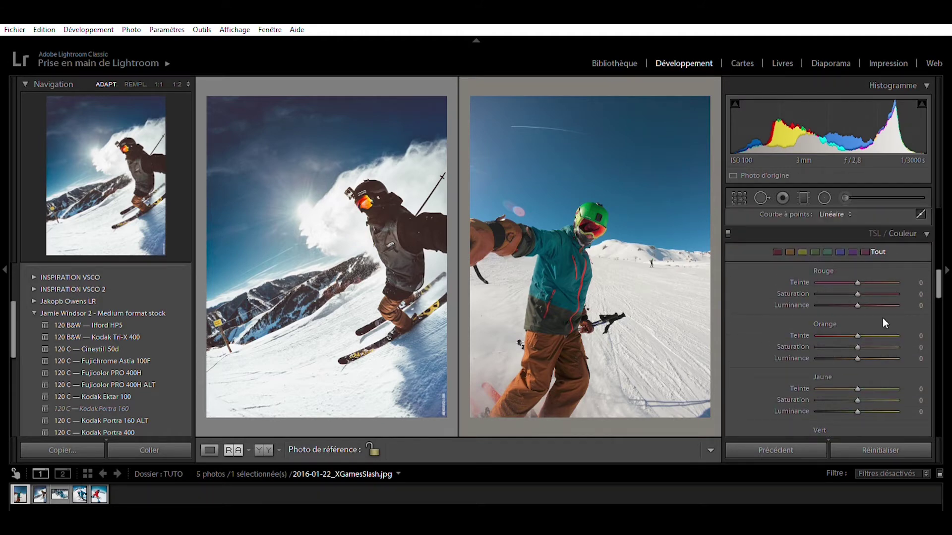
{"action": "scroll", "coordinate": [941, 270], "scroll_direction": "up", "scroll_amount": 10}
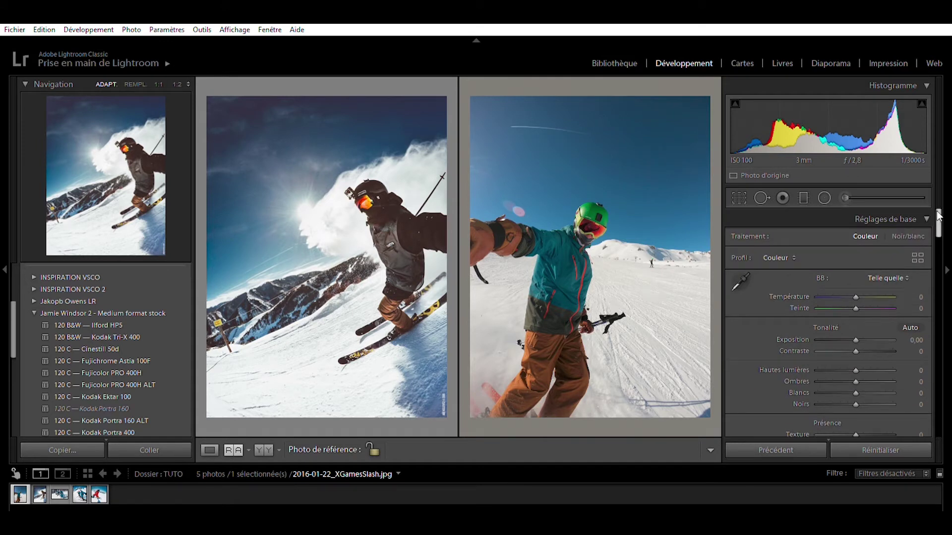
{"action": "left_click_drag", "start_coordinate": [937, 232], "coordinate": [948, 254]}
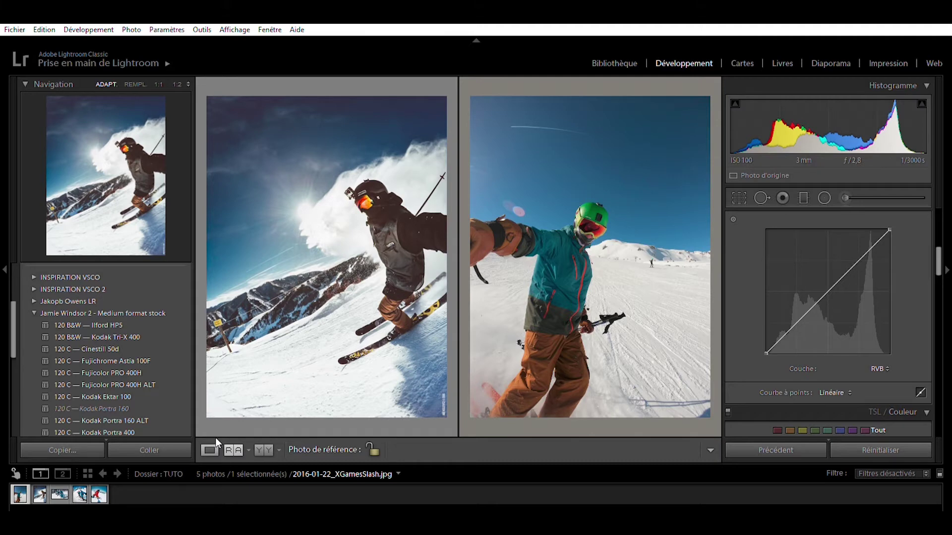
{"action": "left_click", "coordinate": [210, 443]}
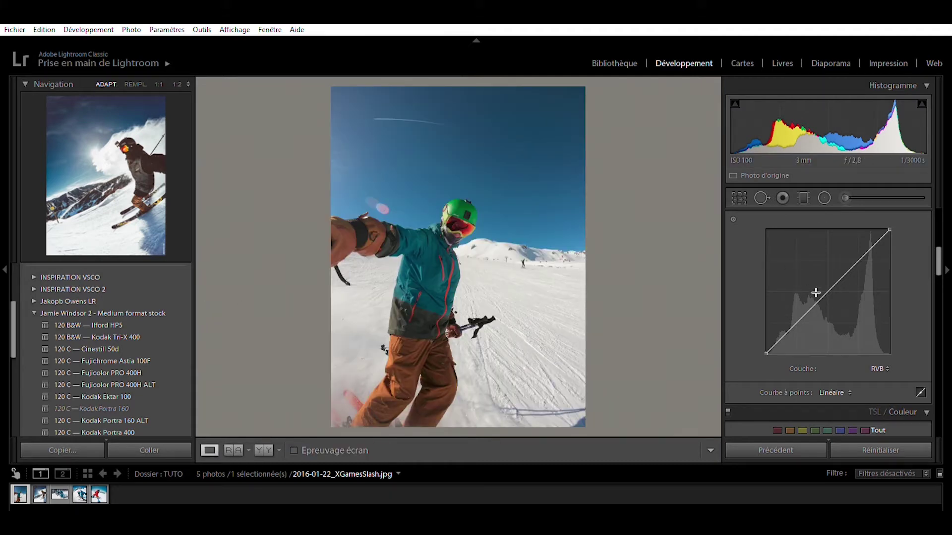
Step: Switch away from the Before/After comparison back to the single edited selfie
{"action": "left_click", "coordinate": [229, 445]}
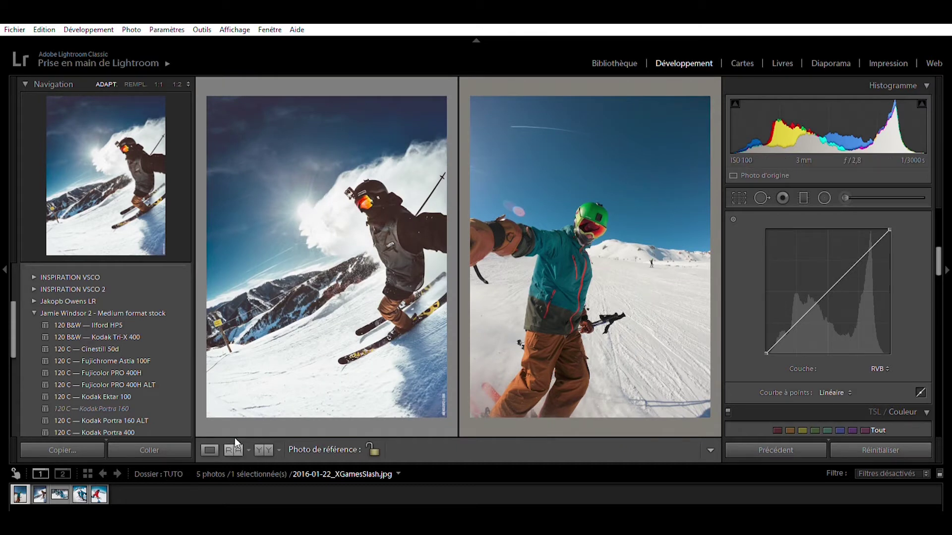
{"action": "left_click", "coordinate": [234, 447]}
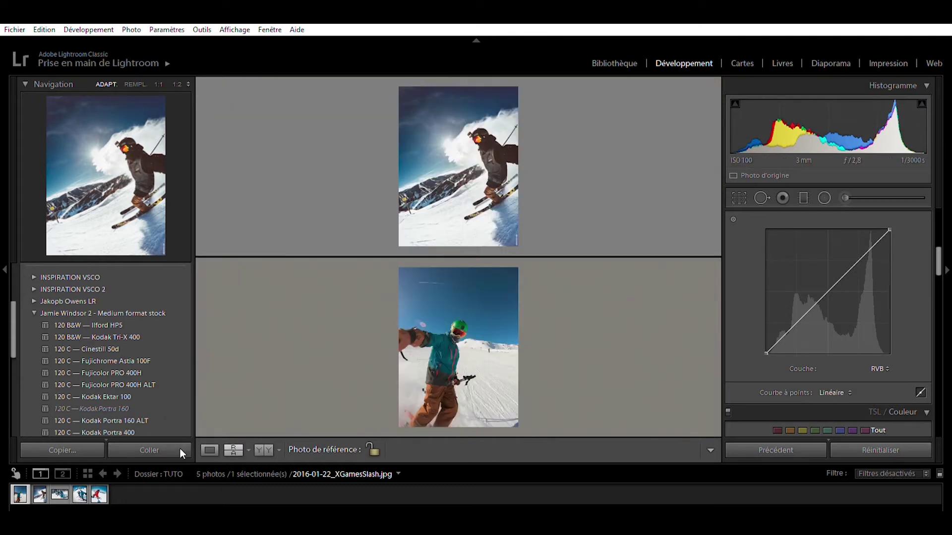
{"action": "key", "text": "d"}
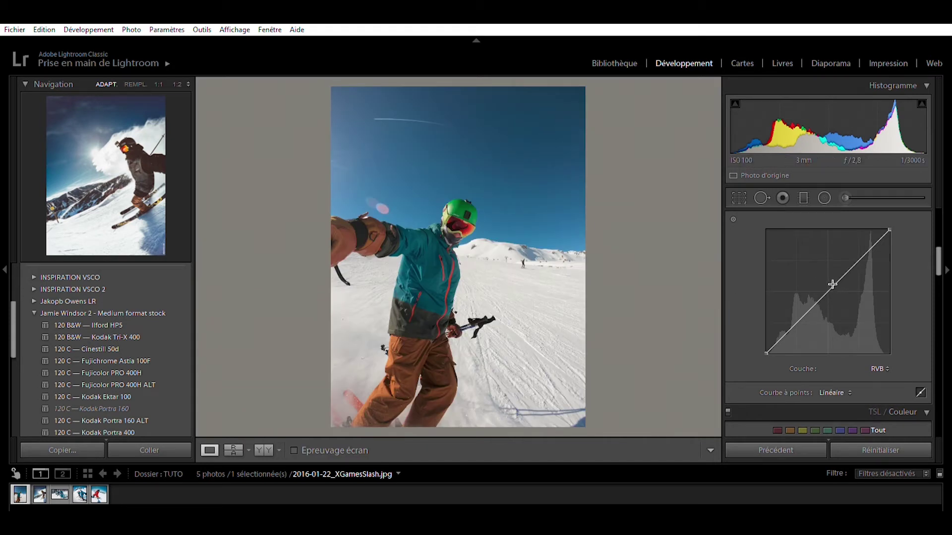
Step: Bend the tone curve into an S: lifted black point, deeper shadows, brighter highlights
{"action": "left_click", "coordinate": [828, 291]}
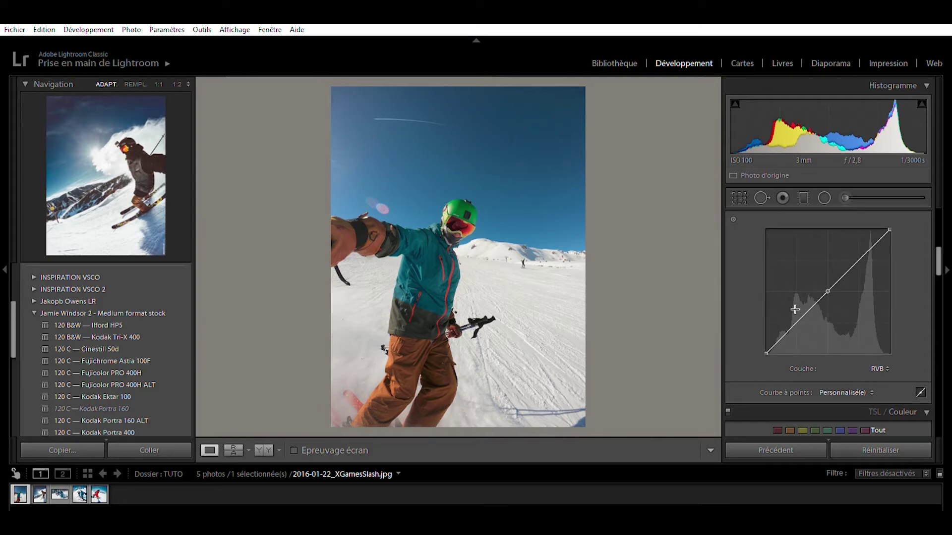
{"action": "mouse_move", "coordinate": [767, 351]}
{"action": "mouse_move", "coordinate": [768, 349]}
{"action": "left_mouse_down"}
{"action": "mouse_move", "coordinate": [747, 312]}
{"action": "mouse_move", "coordinate": [746, 329]}
{"action": "left_mouse_up"}
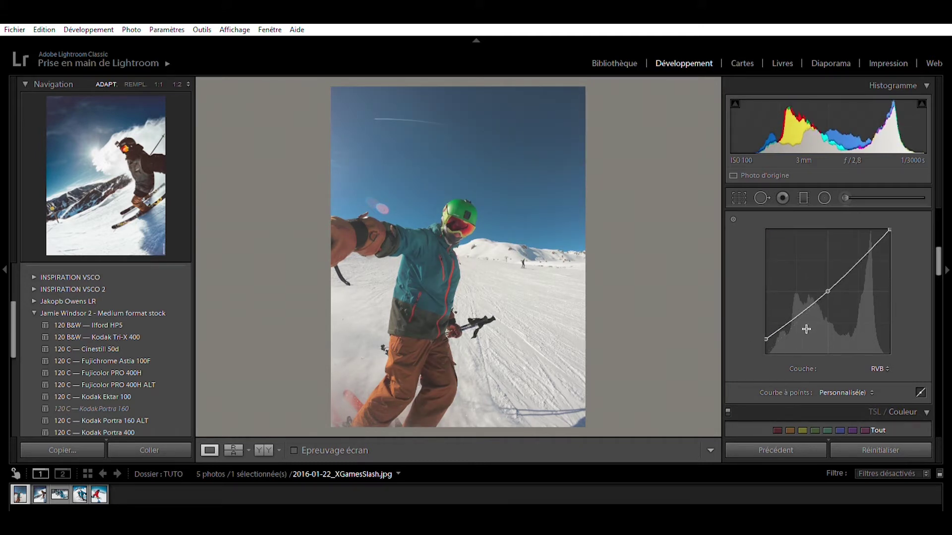
{"action": "left_click_drag", "start_coordinate": [892, 226], "coordinate": [909, 225]}
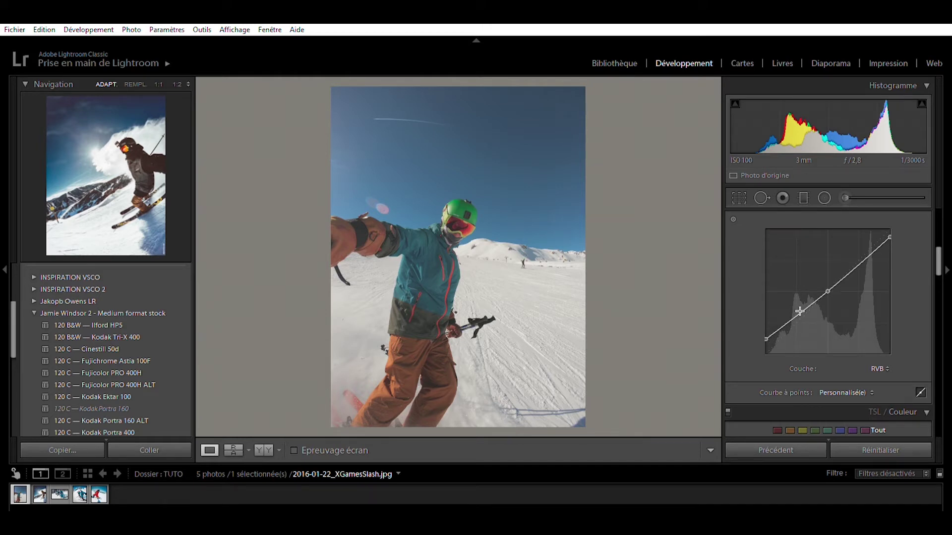
{"action": "left_click_drag", "start_coordinate": [800, 313], "coordinate": [798, 316]}
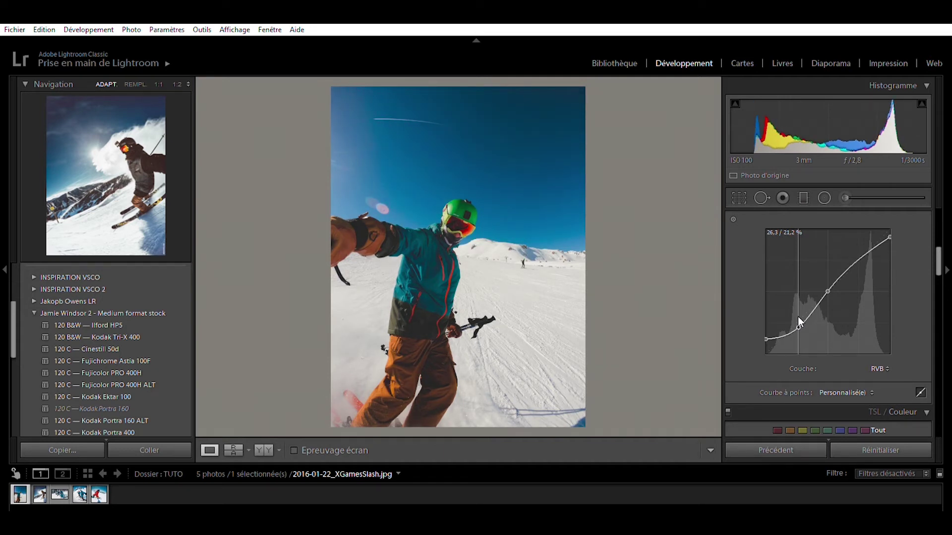
{"action": "left_click_drag", "start_coordinate": [798, 316], "coordinate": [799, 320]}
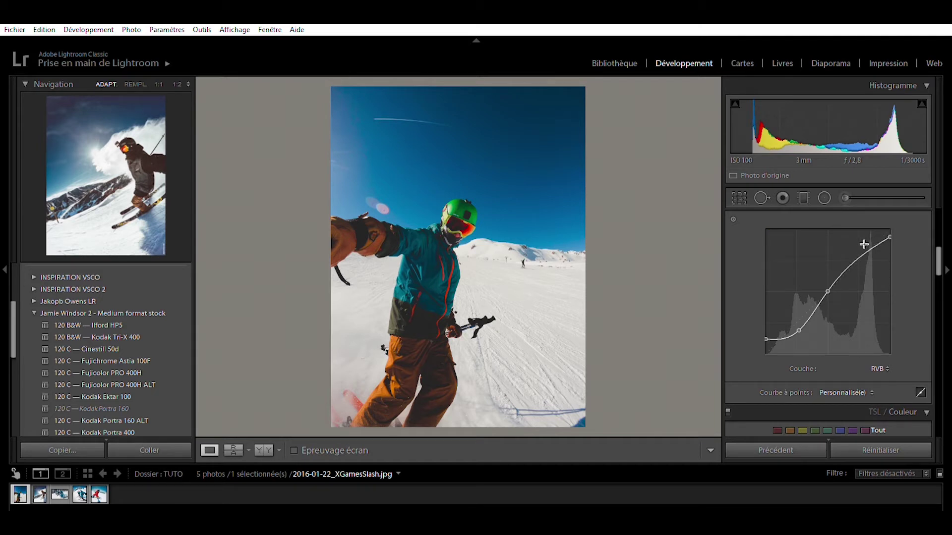
{"action": "left_click_drag", "start_coordinate": [863, 251], "coordinate": [860, 246]}
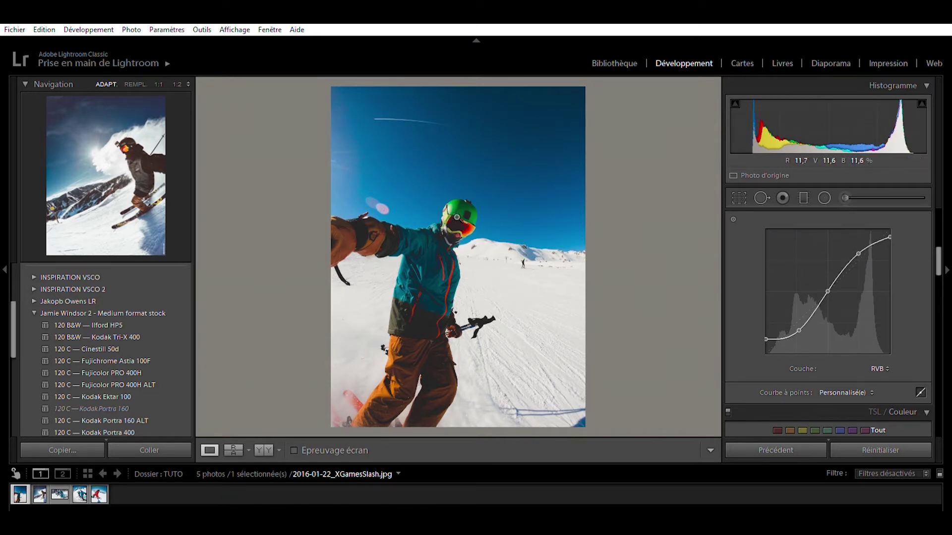
{"action": "left_click", "coordinate": [457, 217]}
{"action": "left_click", "coordinate": [394, 270]}
{"action": "left_click", "coordinate": [233, 450]}
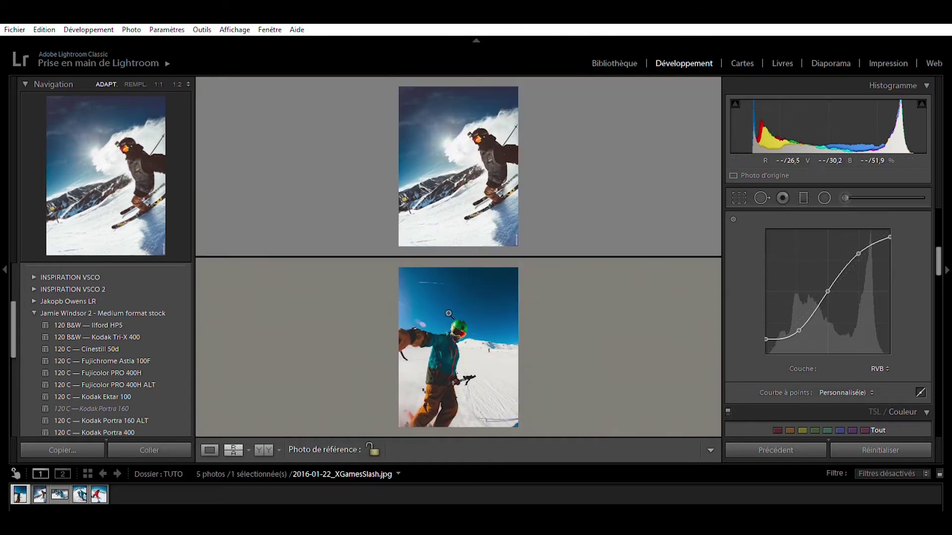
{"action": "left_click", "coordinate": [233, 449]}
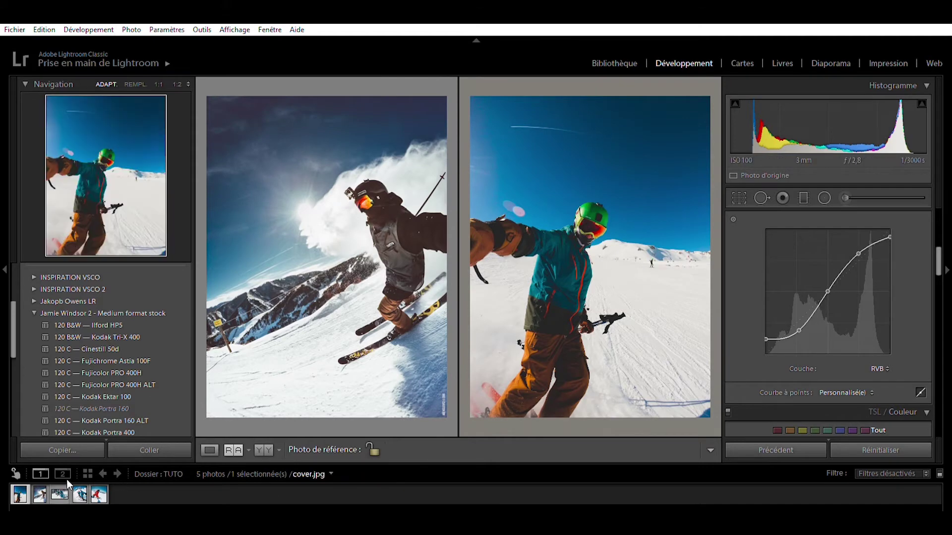
{"action": "left_click_drag", "start_coordinate": [79, 494], "coordinate": [363, 263]}
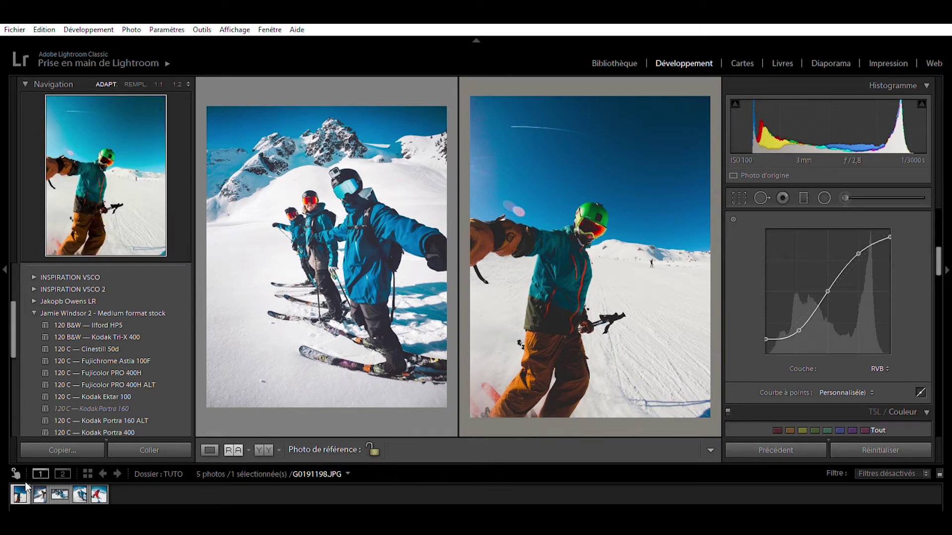
{"action": "left_click", "coordinate": [209, 450]}
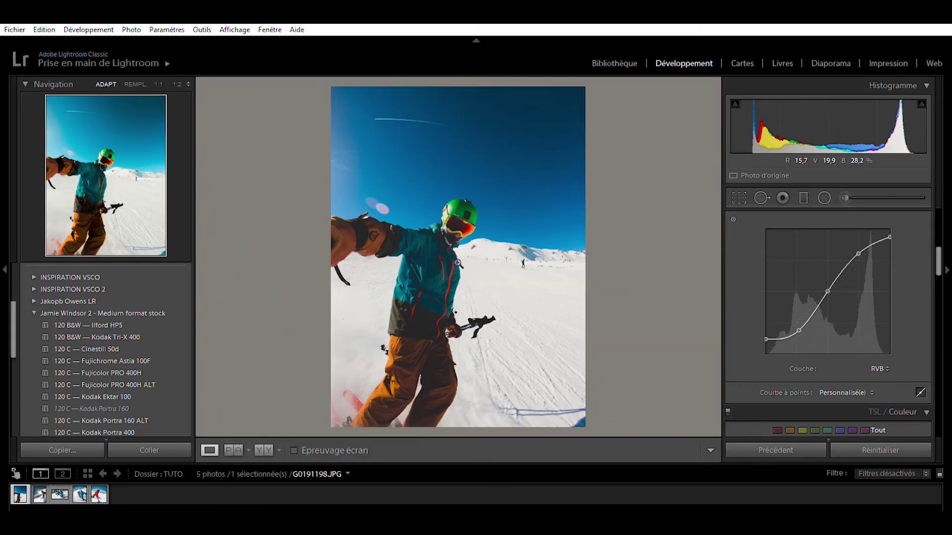
{"action": "left_click_drag", "start_coordinate": [439, 243], "coordinate": [429, 256]}
{"action": "left_click_drag", "start_coordinate": [938, 259], "coordinate": [940, 228]}
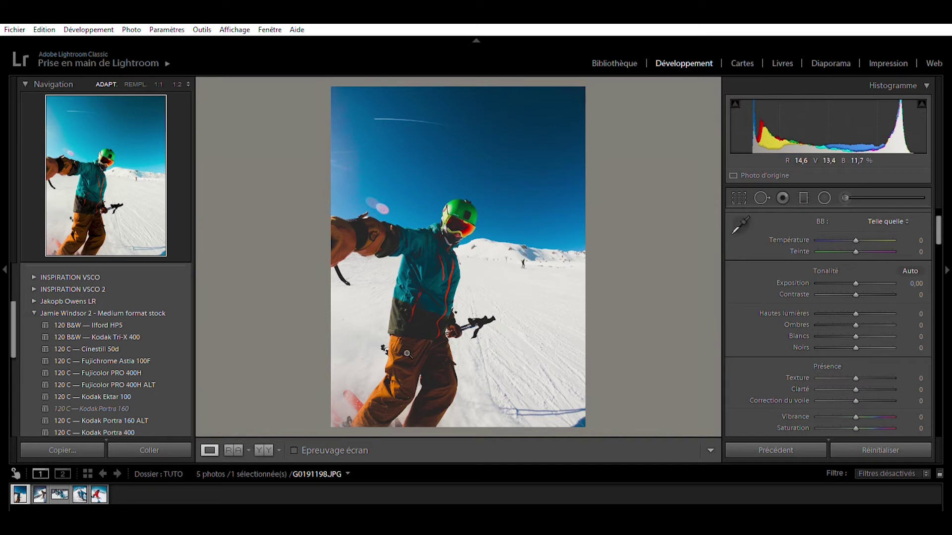
Step: Inspect the snow and teal jacket at 1:1, then return to the whole-photo view
{"action": "left_click", "coordinate": [502, 265]}
{"action": "left_click", "coordinate": [502, 285]}
{"action": "left_click", "coordinate": [527, 348]}
{"action": "left_click_drag", "start_coordinate": [451, 278], "coordinate": [375, 200]}
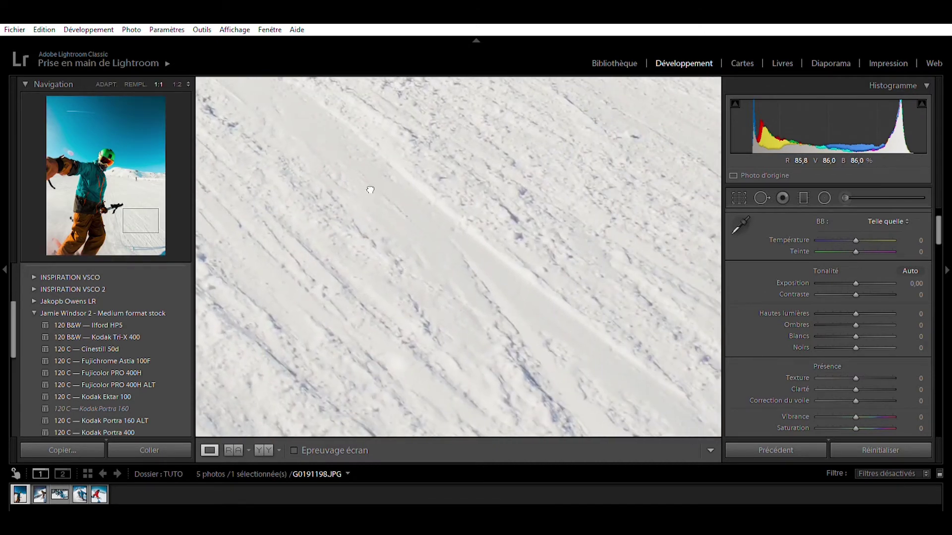
{"action": "left_click", "coordinate": [430, 270]}
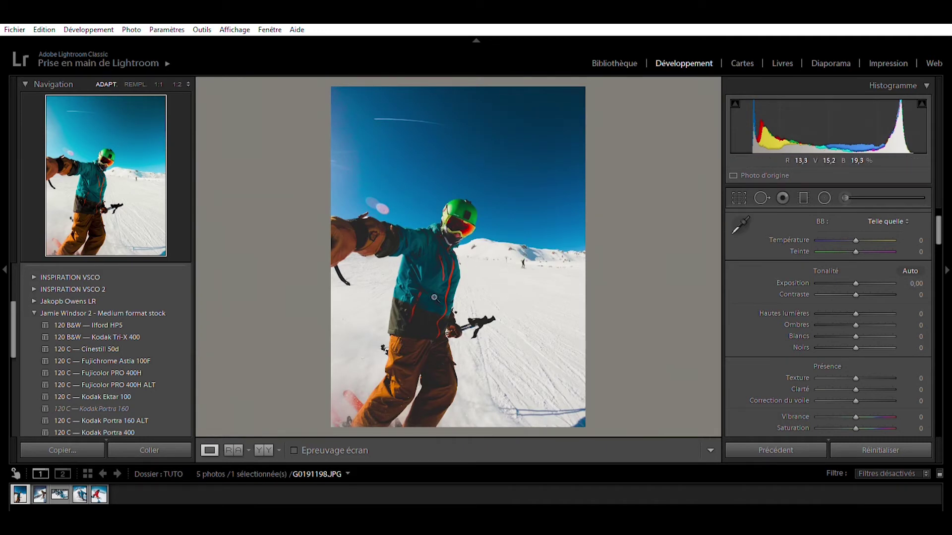
{"action": "left_click", "coordinate": [427, 322]}
{"action": "left_click_drag", "start_coordinate": [453, 218], "coordinate": [525, 440]}
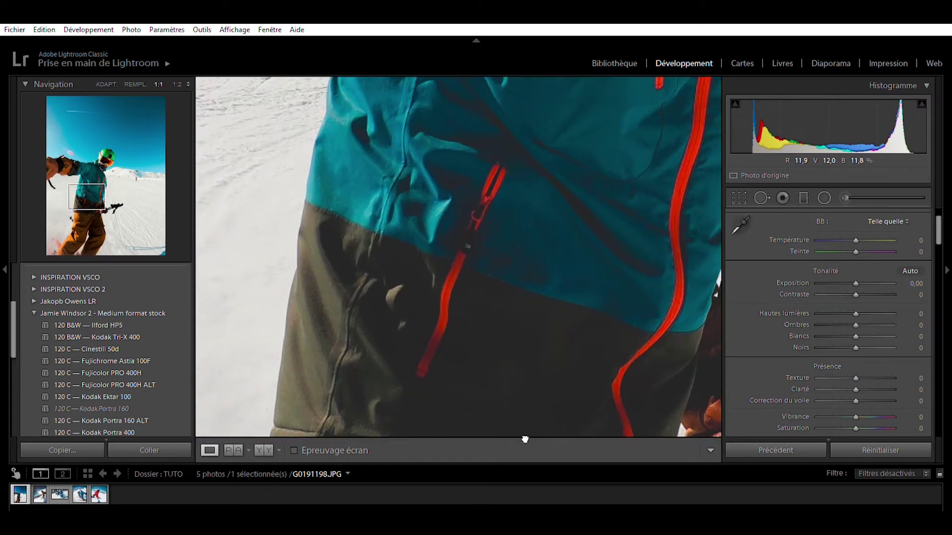
{"action": "scroll", "coordinate": [567, 180], "scroll_direction": "up", "scroll_amount": 3}
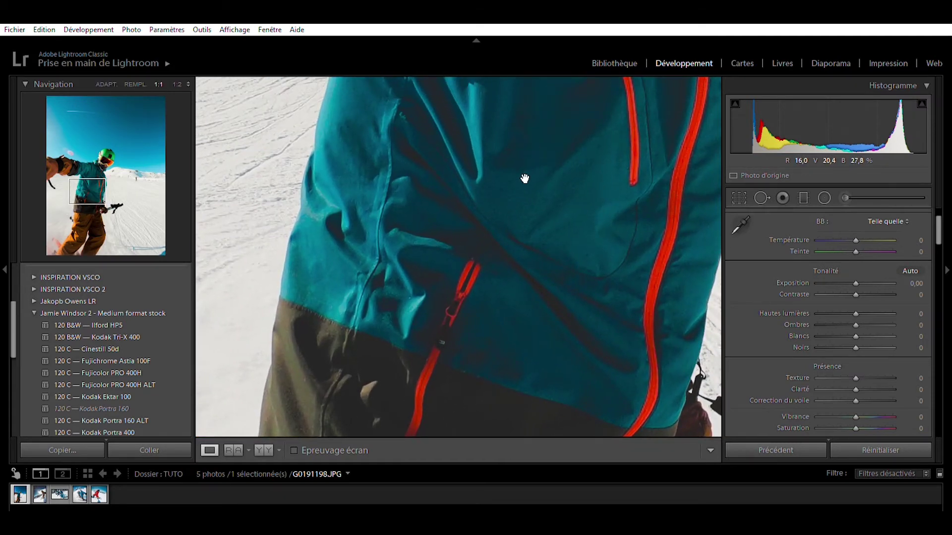
{"action": "left_click", "coordinate": [525, 177]}
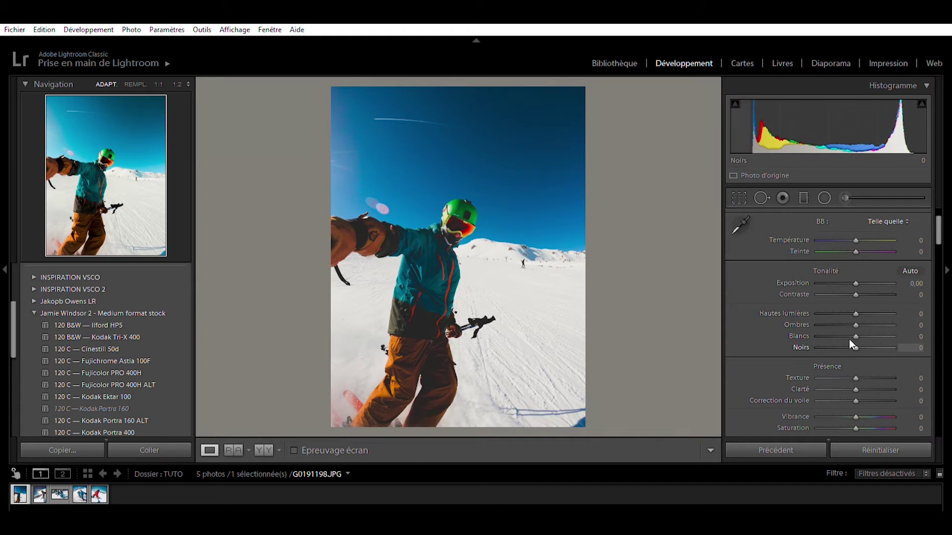
Step: Set the Basic panel blacks to +21 and shadows to +40
{"action": "mouse_move", "coordinate": [858, 343]}
{"action": "left_mouse_down"}
{"action": "mouse_move", "coordinate": [888, 346]}
{"action": "mouse_move", "coordinate": [863, 341]}
{"action": "left_mouse_up"}
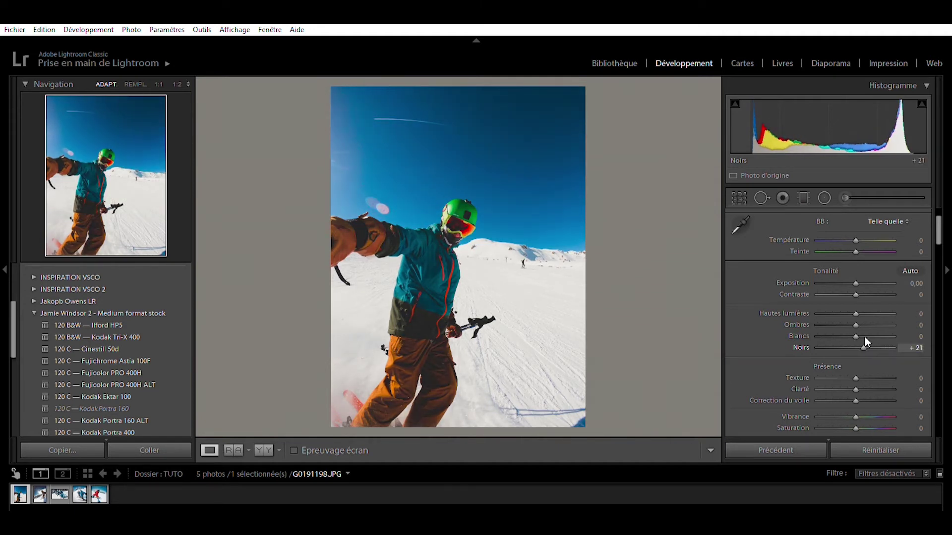
{"action": "left_click_drag", "start_coordinate": [866, 341], "coordinate": [866, 340]}
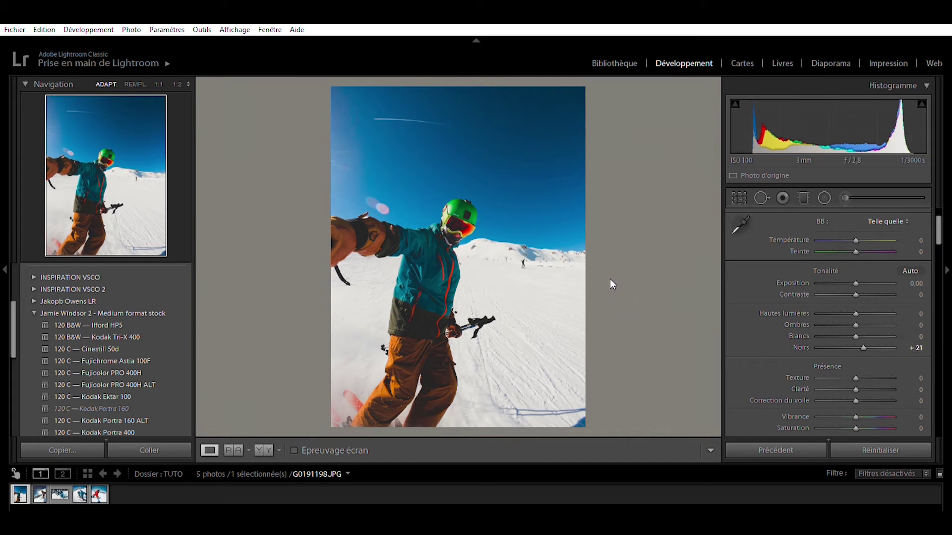
{"action": "left_click_drag", "start_coordinate": [856, 326], "coordinate": [871, 325]}
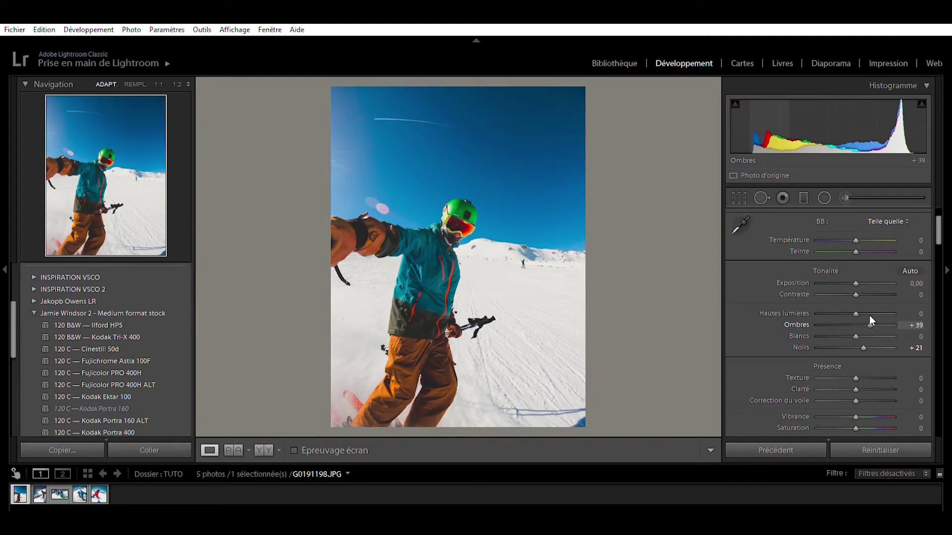
{"action": "left_click_drag", "start_coordinate": [869, 316], "coordinate": [869, 316]}
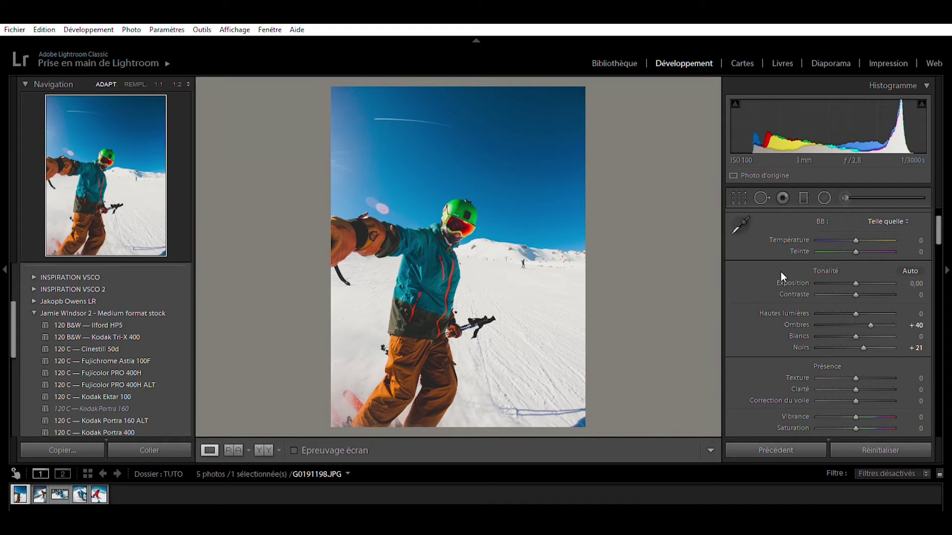
{"action": "key", "text": "shift"}
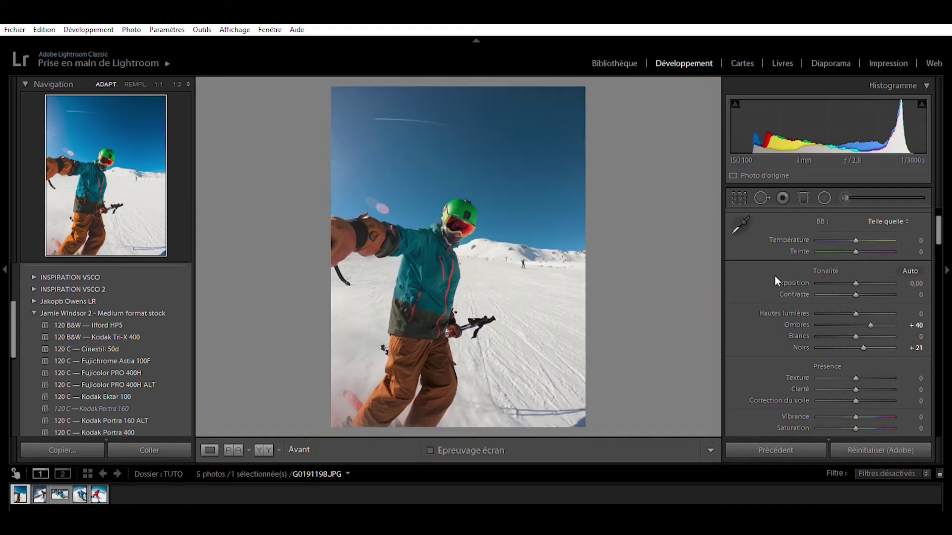
Step: Compare the edited and unedited selfie at 1:1 on the jacket, zipper and glove
{"action": "key", "text": "backslash"}
{"action": "key", "text": "backslash"}
{"action": "key", "text": "backslash"}
{"action": "key", "text": "backslash"}
{"action": "left_click", "coordinate": [470, 320]}
{"action": "mouse_move", "coordinate": [429, 307]}
{"action": "left_mouse_down"}
{"action": "mouse_move", "coordinate": [497, 325]}
{"action": "mouse_move", "coordinate": [454, 293]}
{"action": "left_mouse_up"}
{"action": "key", "text": "backslash"}
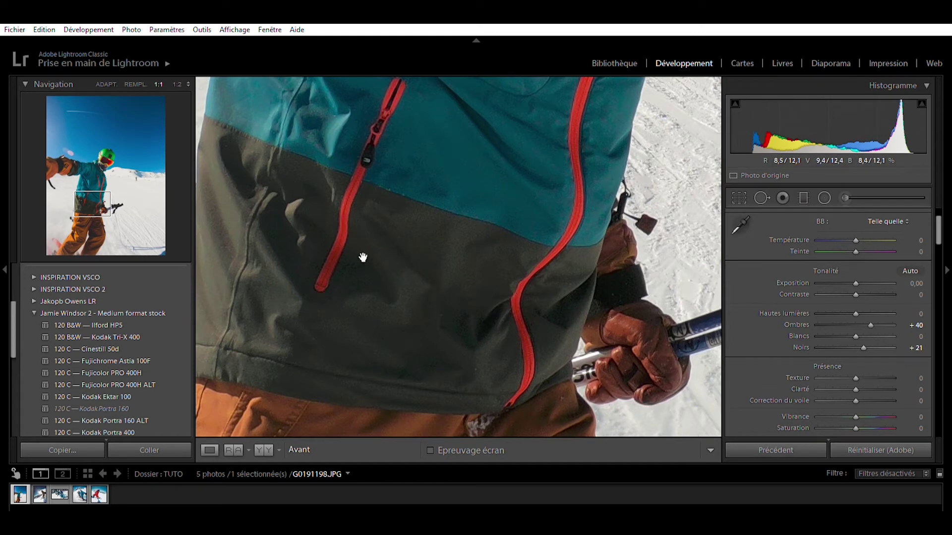
{"action": "key", "text": "backslash"}
{"action": "key", "text": "backslash"}
{"action": "key", "text": "backslash"}
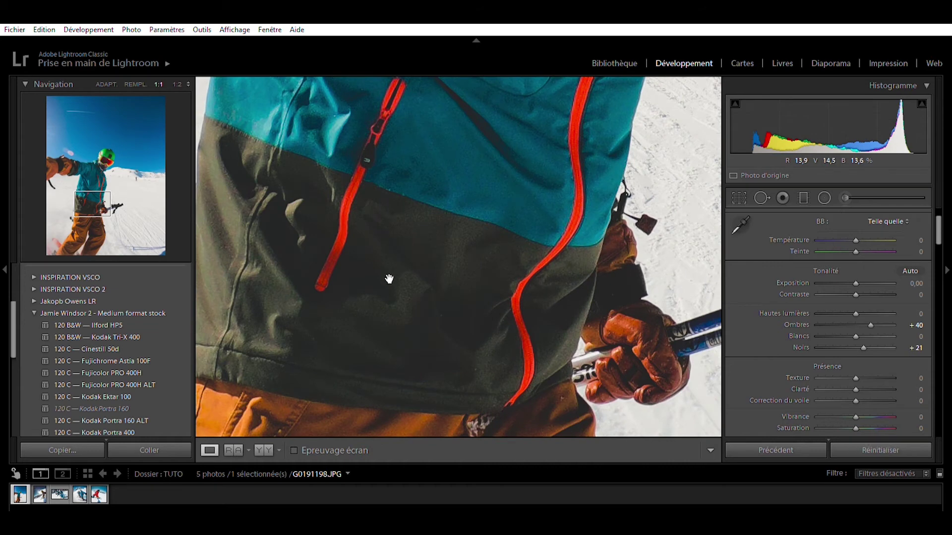
Step: Check the XGamesSlash photo's helmet and sky at 1:1, then reopen selfie G0191198.JPG
{"action": "left_click", "coordinate": [415, 238]}
{"action": "left_click", "coordinate": [43, 491]}
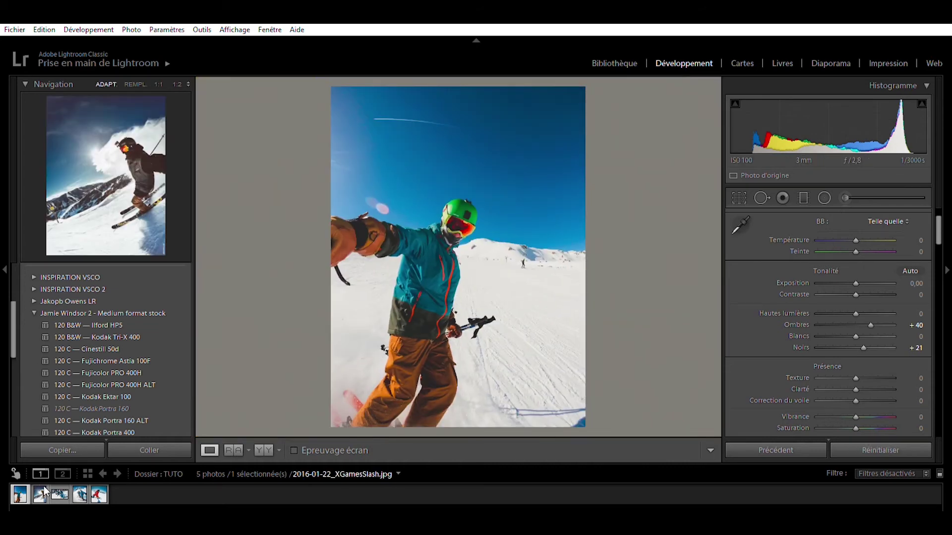
{"action": "left_click", "coordinate": [555, 226]}
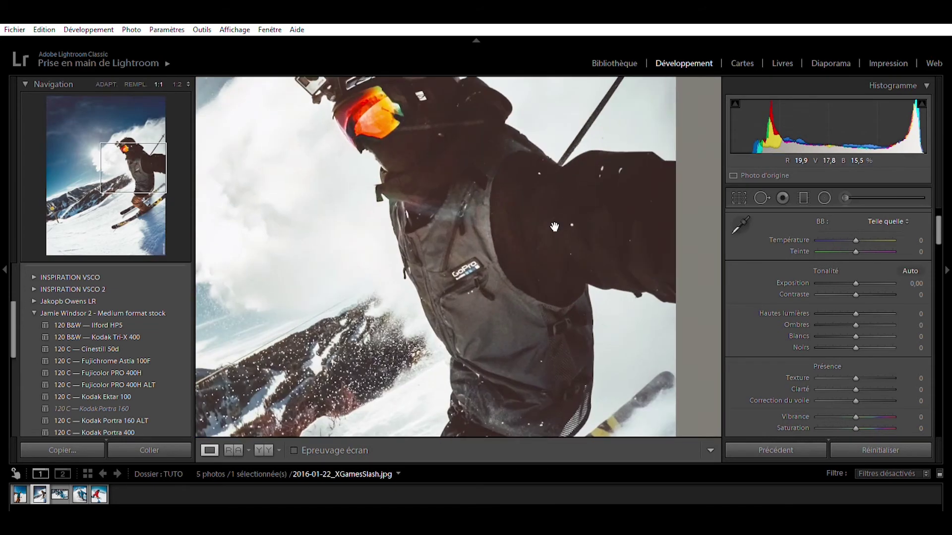
{"action": "left_click_drag", "start_coordinate": [555, 226], "coordinate": [577, 323]}
{"action": "left_click_drag", "start_coordinate": [406, 226], "coordinate": [466, 322]}
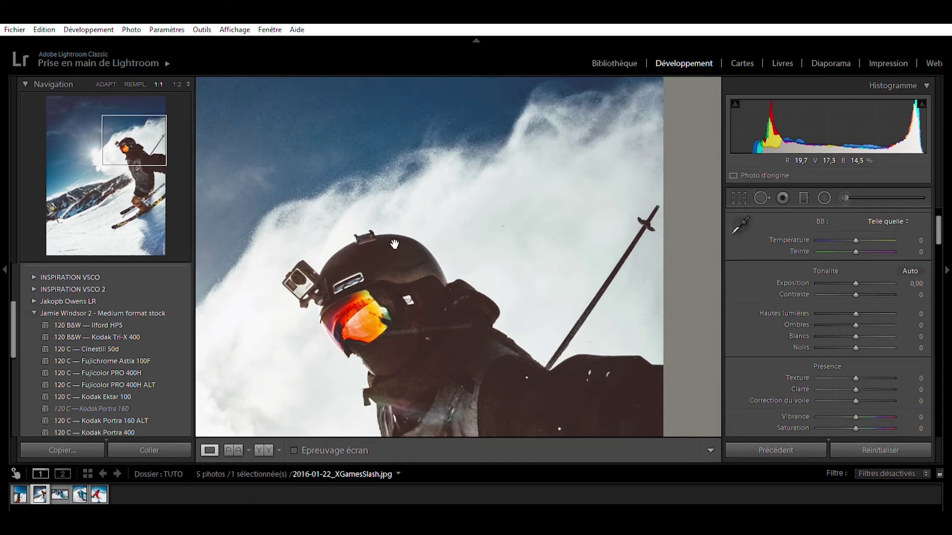
{"action": "left_click", "coordinate": [20, 494]}
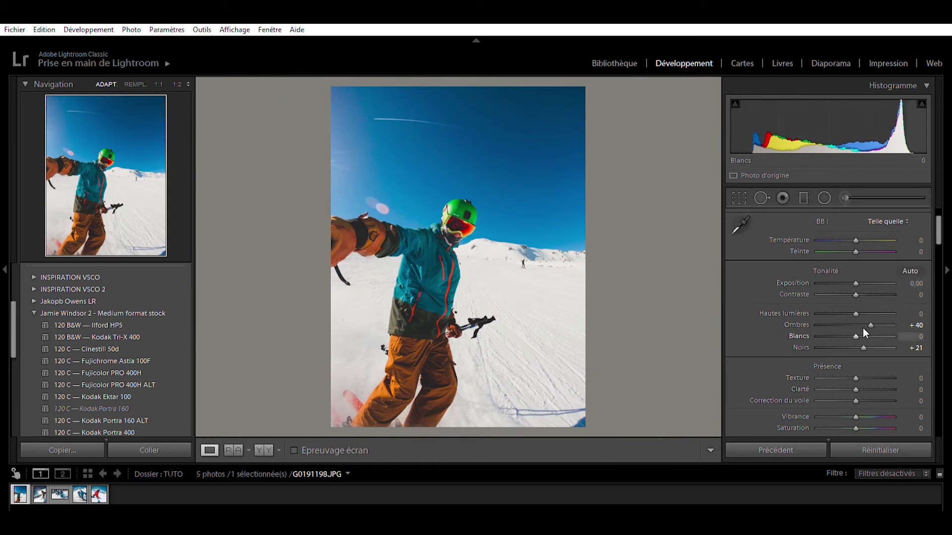
Step: Raise the whites to +34, checking snow and distant skier detail at 1:1
{"action": "left_click_drag", "start_coordinate": [857, 328], "coordinate": [885, 333]}
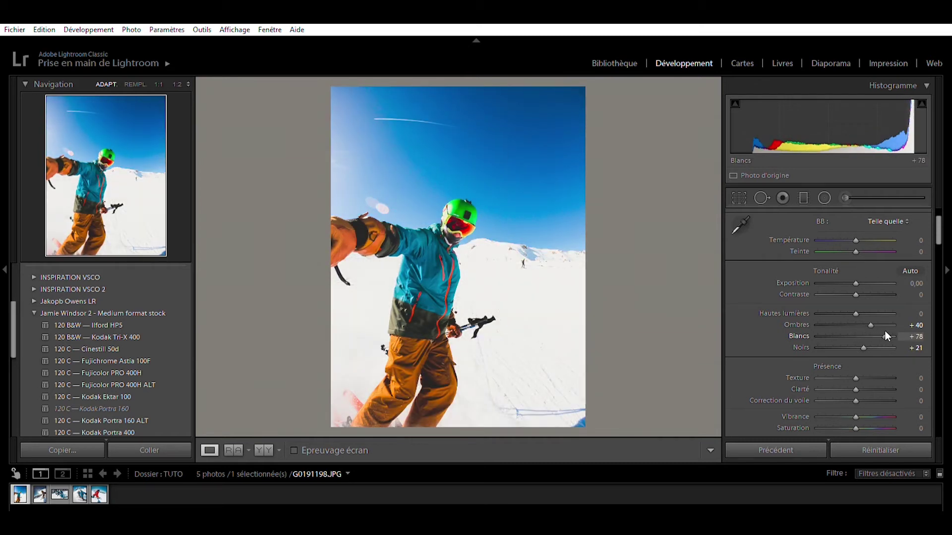
{"action": "left_click", "coordinate": [559, 319]}
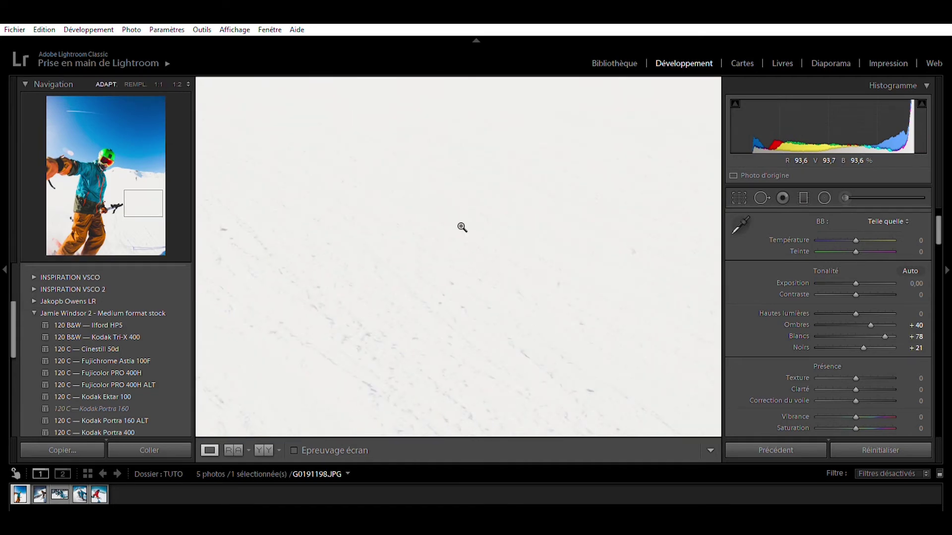
{"action": "left_click", "coordinate": [462, 227]}
{"action": "left_click", "coordinate": [530, 259]}
{"action": "left_click_drag", "start_coordinate": [530, 268], "coordinate": [525, 290]}
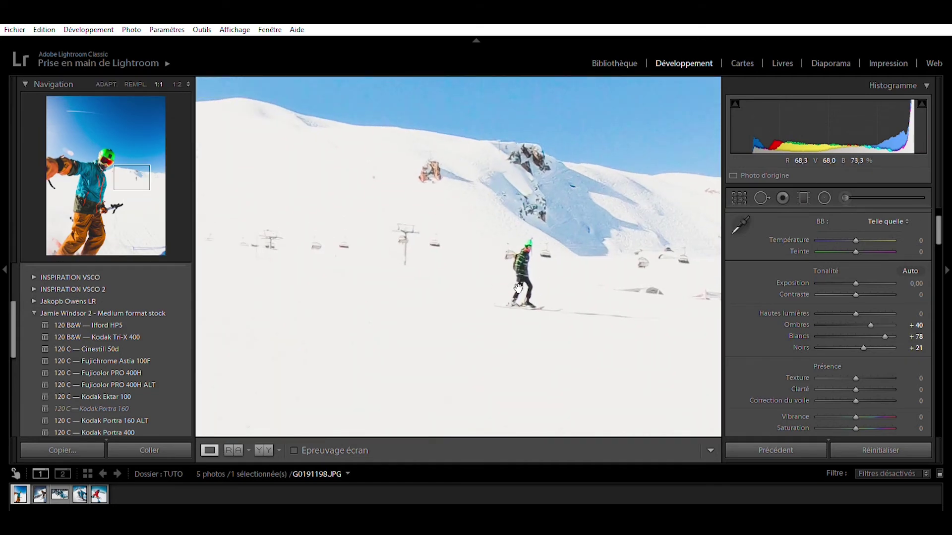
{"action": "left_click", "coordinate": [487, 258]}
{"action": "left_click_drag", "start_coordinate": [881, 333], "coordinate": [866, 328]}
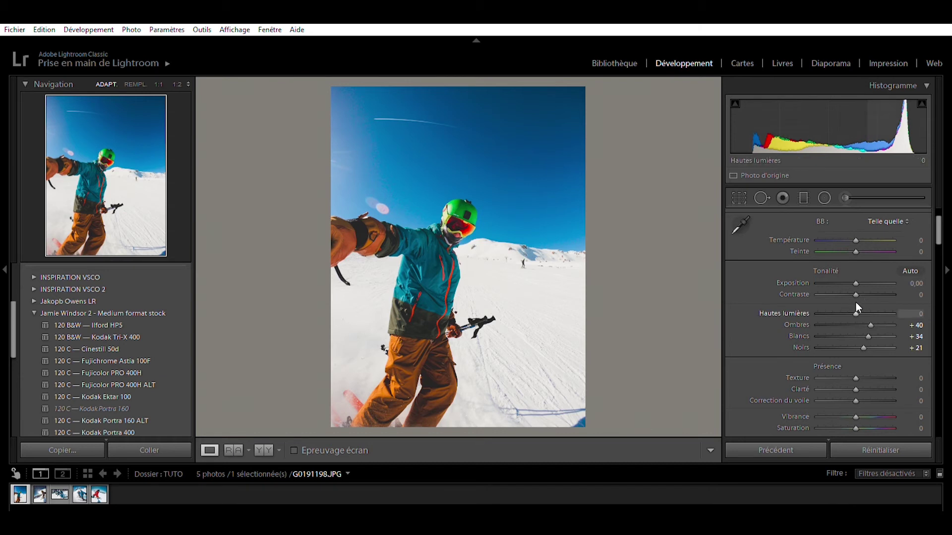
Step: Pull the highlights down to −18
{"action": "left_click_drag", "start_coordinate": [856, 303], "coordinate": [858, 304]}
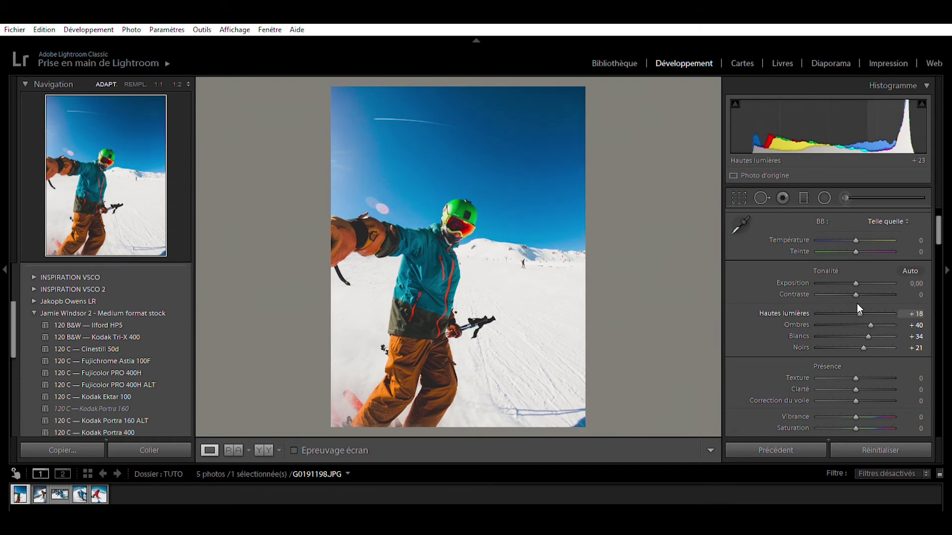
{"action": "double_click", "coordinate": [856, 304]}
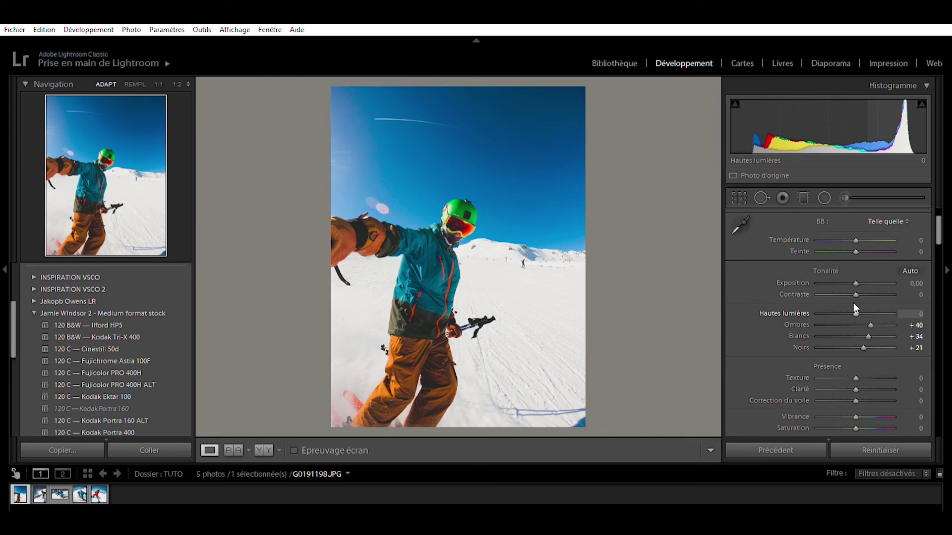
{"action": "left_click_drag", "start_coordinate": [857, 305], "coordinate": [822, 295]}
{"action": "left_click_drag", "start_coordinate": [822, 294], "coordinate": [849, 302]}
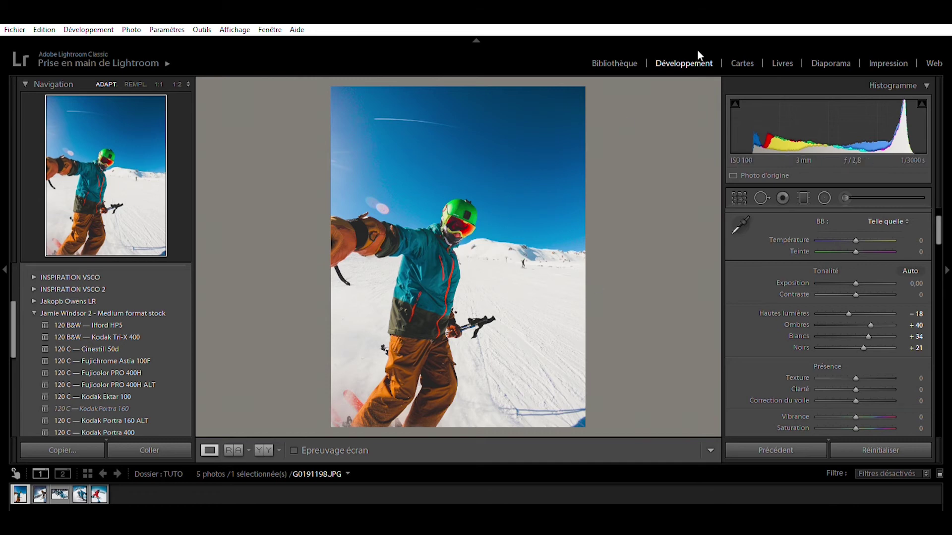
{"action": "left_click", "coordinate": [233, 451]}
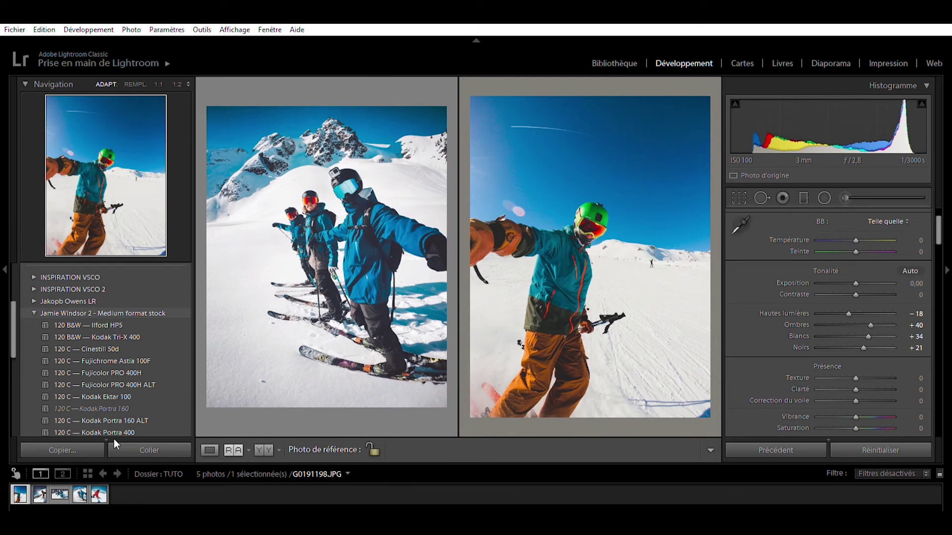
{"action": "left_click", "coordinate": [39, 494]}
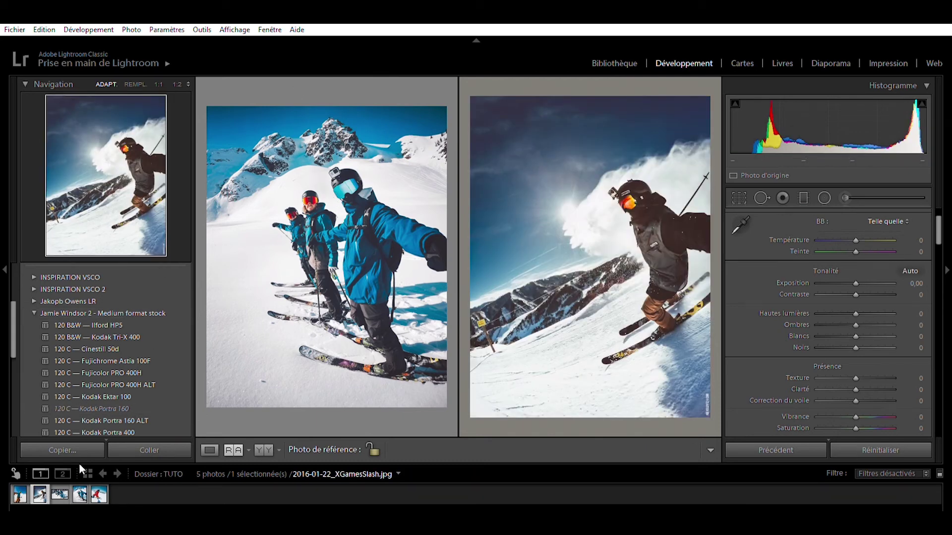
{"action": "left_click", "coordinate": [20, 495]}
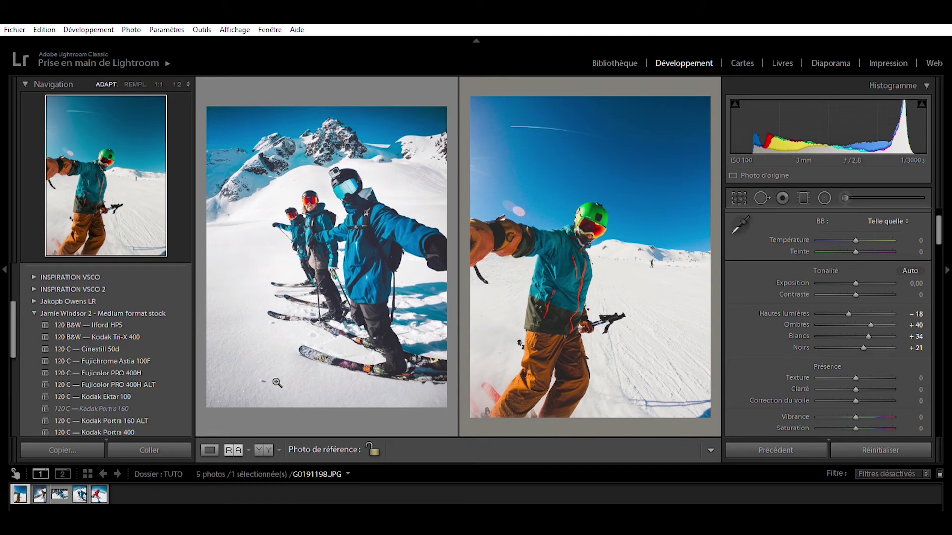
{"action": "left_click", "coordinate": [209, 450]}
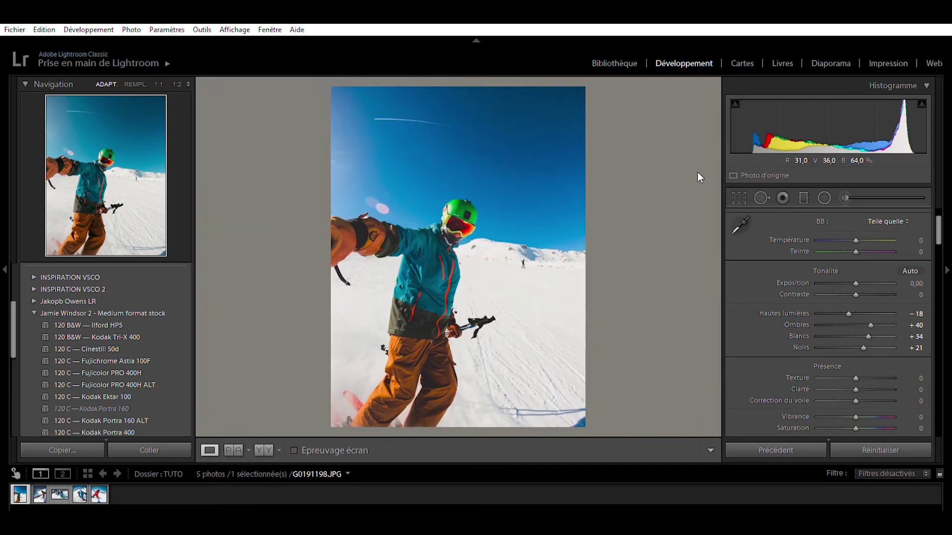
{"action": "left_click", "coordinate": [803, 187]}
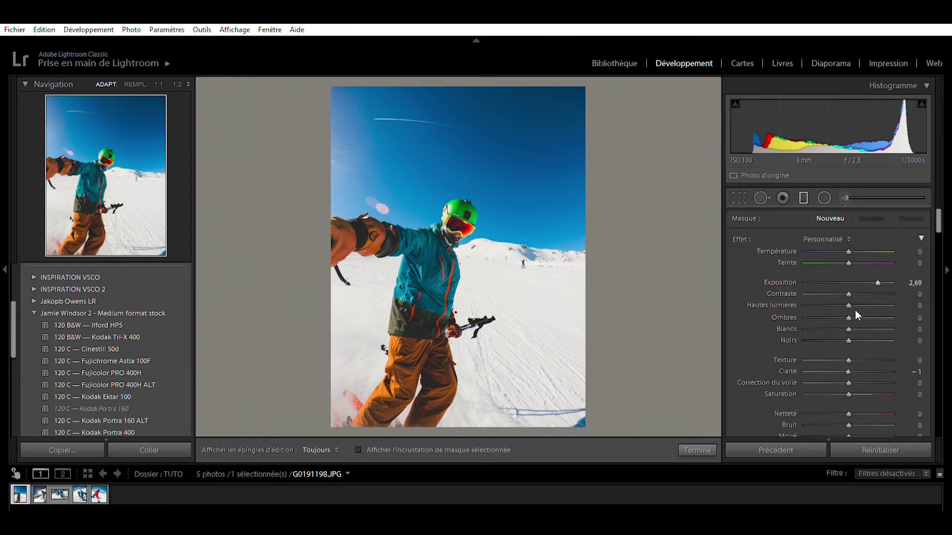
Step: Set the graduated filter's exposure to +4.00 so its area is visible
{"action": "scroll", "coordinate": [834, 301], "scroll_direction": "down", "scroll_amount": 3}
{"action": "scroll", "coordinate": [829, 307], "scroll_direction": "down", "scroll_amount": 3}
{"action": "scroll", "coordinate": [834, 303], "scroll_direction": "up", "scroll_amount": 6}
{"action": "double_click", "coordinate": [849, 281]}
{"action": "left_click_drag", "start_coordinate": [849, 283], "coordinate": [929, 278]}
Step: Draw the gradient across the upper sky, raise and tilt it, and return tint to 0
{"action": "left_click_drag", "start_coordinate": [480, 117], "coordinate": [473, 242]}
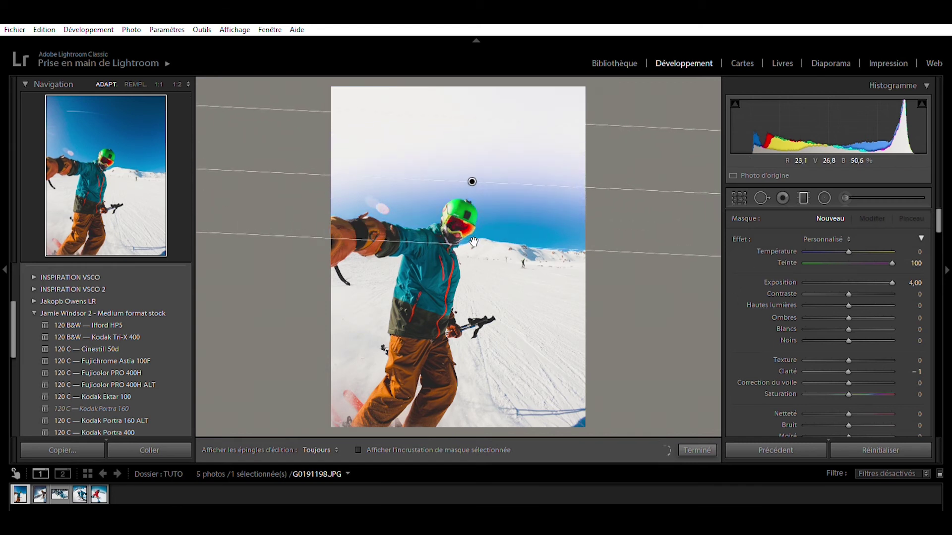
{"action": "left_click_drag", "start_coordinate": [474, 242], "coordinate": [473, 259]}
{"action": "left_click_drag", "start_coordinate": [483, 184], "coordinate": [465, 139]}
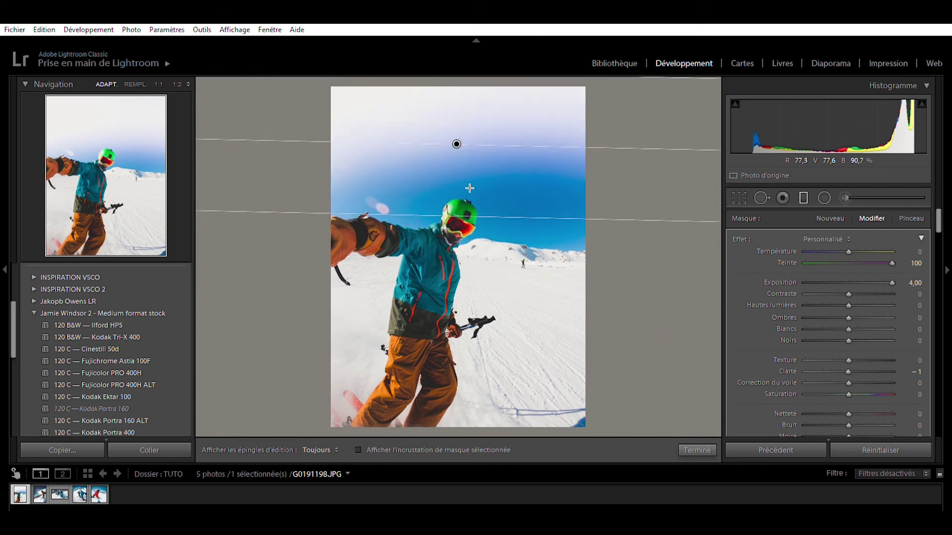
{"action": "left_click_drag", "start_coordinate": [467, 214], "coordinate": [470, 261]}
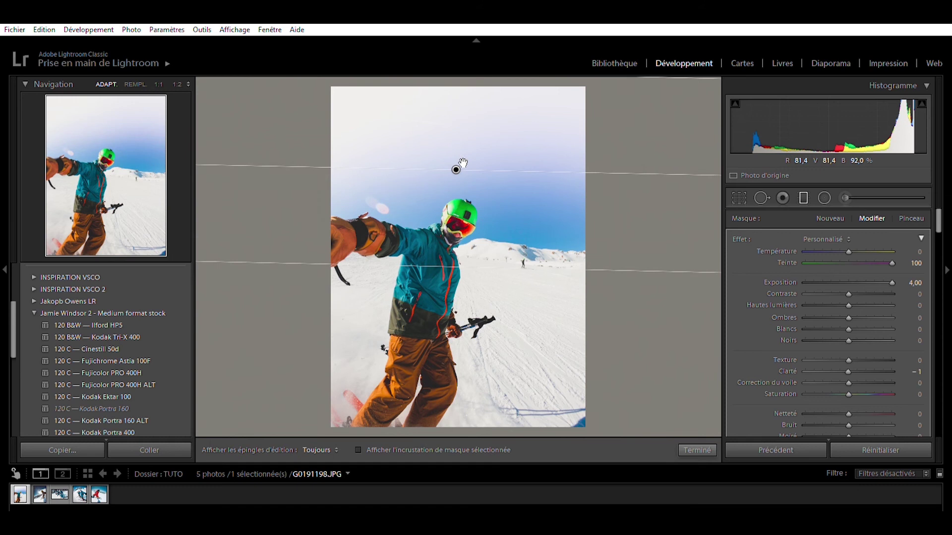
{"action": "left_click_drag", "start_coordinate": [462, 163], "coordinate": [462, 140]}
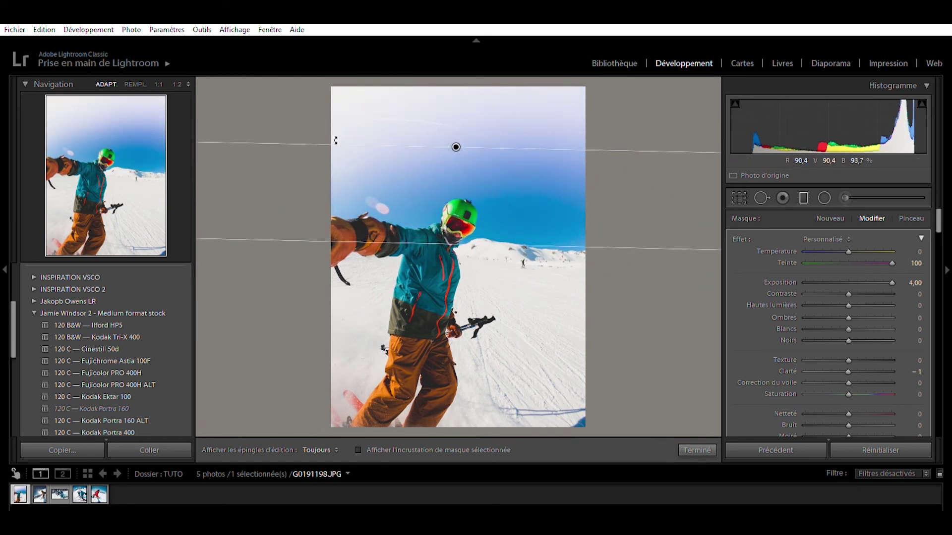
{"action": "left_click_drag", "start_coordinate": [335, 140], "coordinate": [329, 116]}
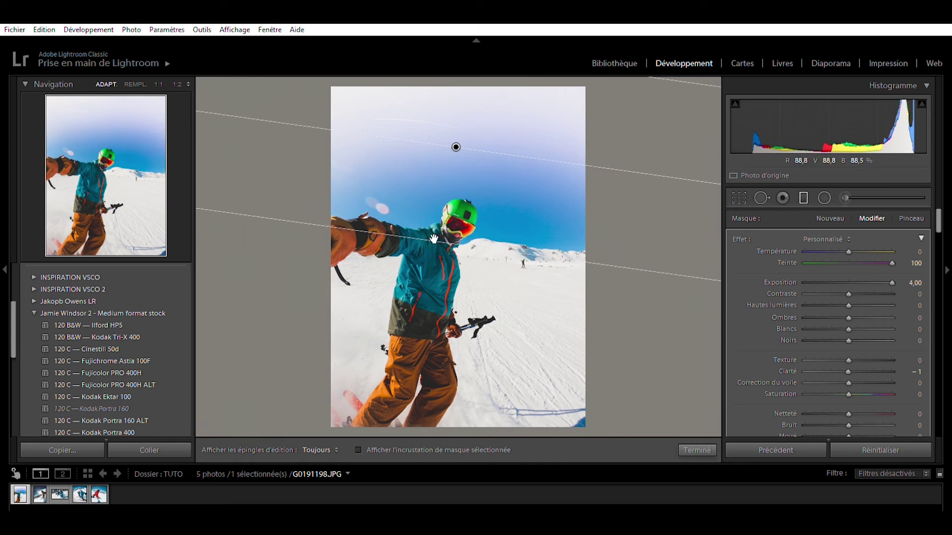
{"action": "left_click_drag", "start_coordinate": [891, 263], "coordinate": [851, 256]}
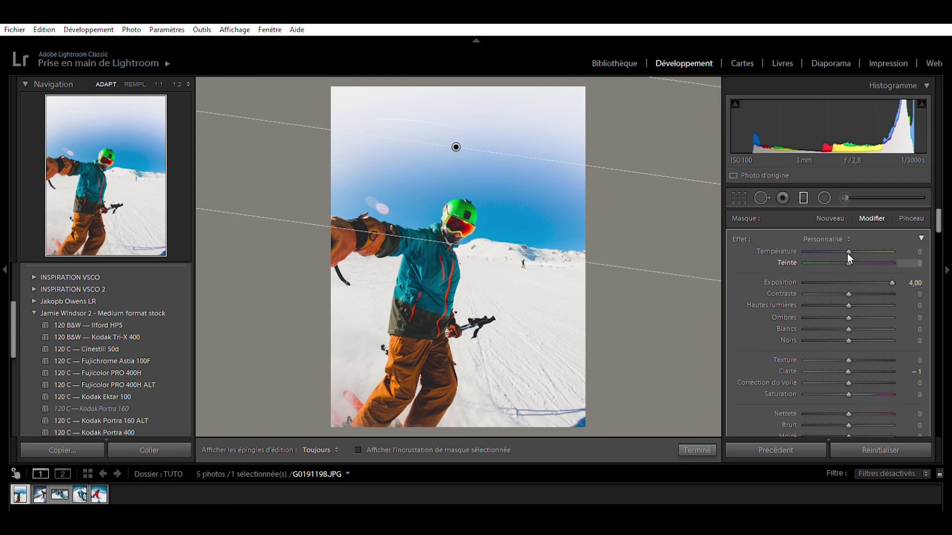
Step: Set the sky filter exposure to −1.26 and move the gradient up toward the top
{"action": "left_click_drag", "start_coordinate": [841, 270], "coordinate": [835, 271]}
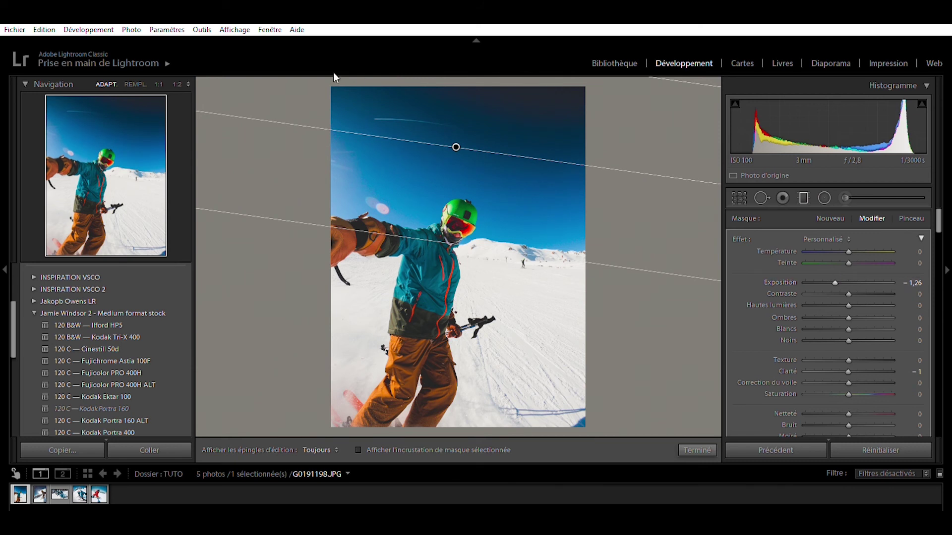
{"action": "left_click_drag", "start_coordinate": [373, 128], "coordinate": [362, 135]}
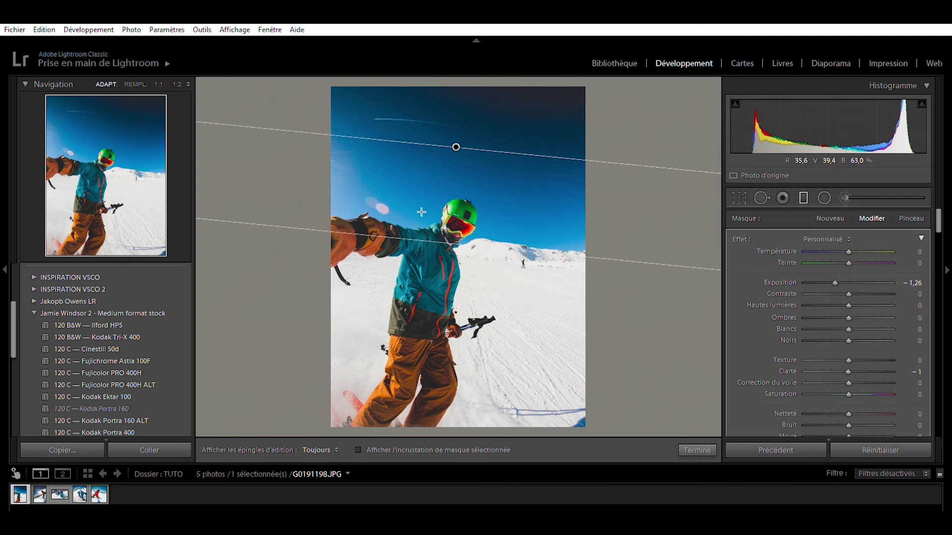
{"action": "left_click_drag", "start_coordinate": [456, 148], "coordinate": [454, 176]}
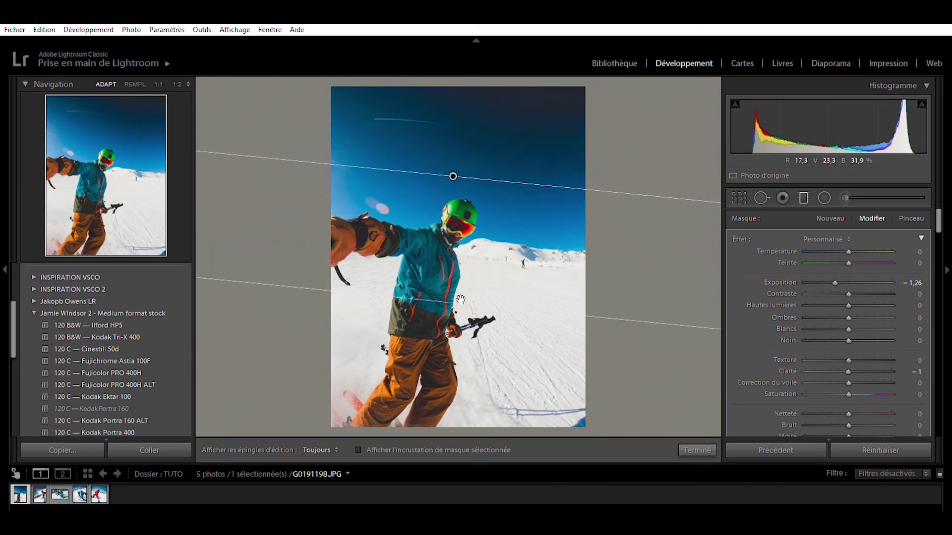
{"action": "mouse_move", "coordinate": [457, 170]}
{"action": "left_mouse_down"}
{"action": "mouse_move", "coordinate": [458, 106]}
{"action": "mouse_move", "coordinate": [450, 123]}
{"action": "mouse_move", "coordinate": [460, 106]}
{"action": "left_mouse_up"}
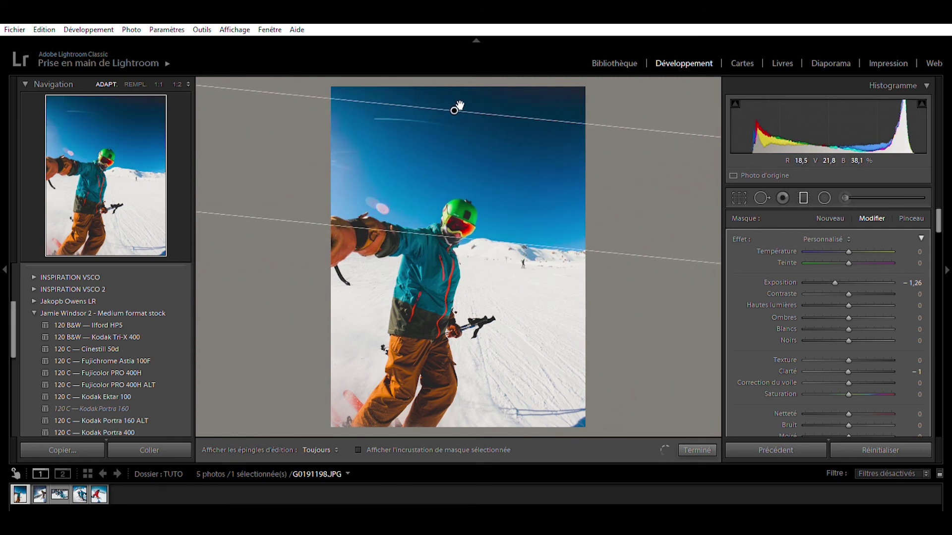